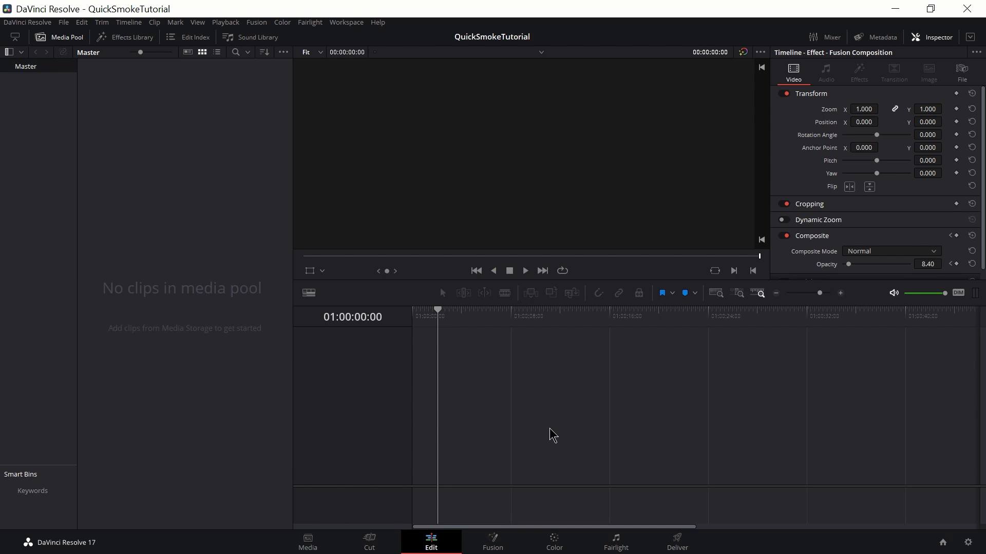
# Create a new Fusion composition clip named Smoke in the media pool.
pyautogui.rightClick(148, 181)
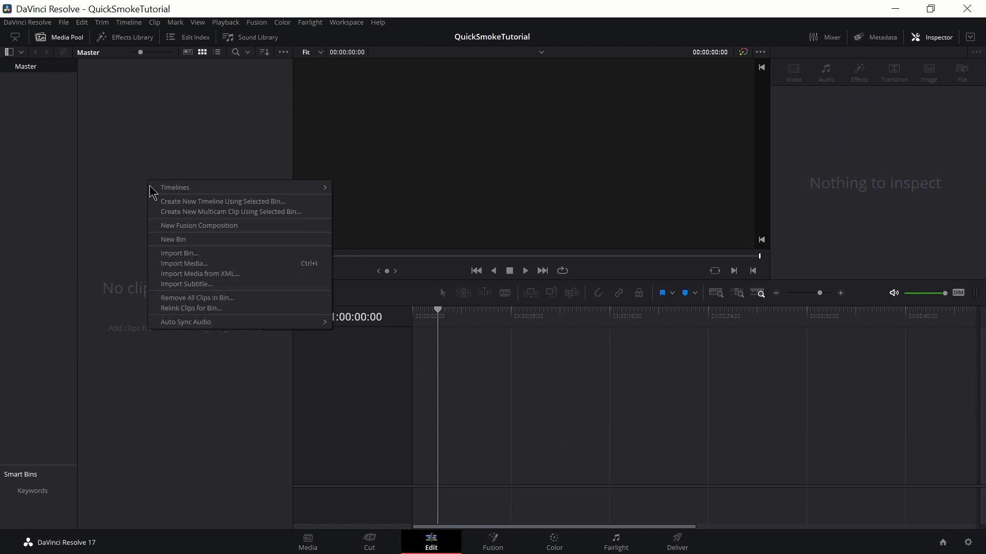
pyautogui.click(195, 228)
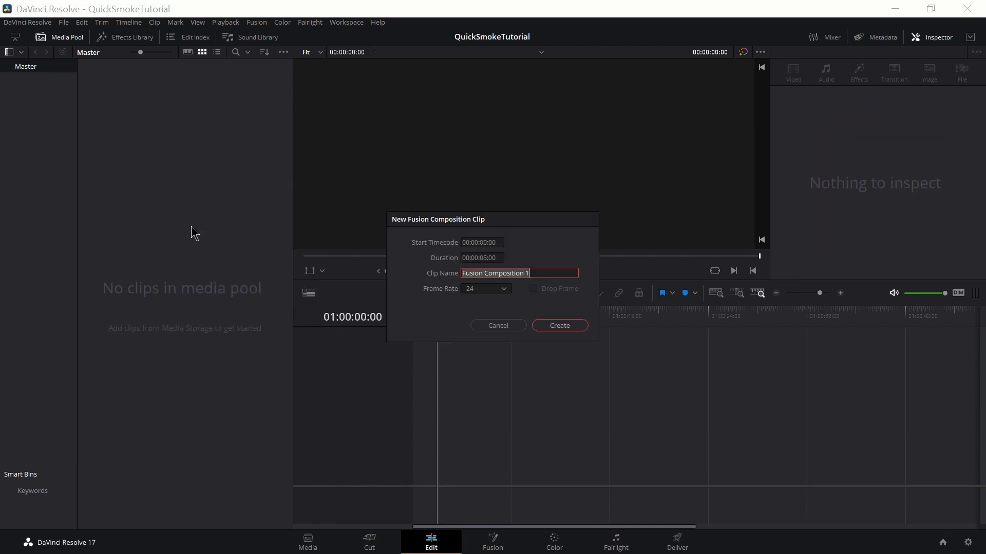
pyautogui.press('BackSpace')
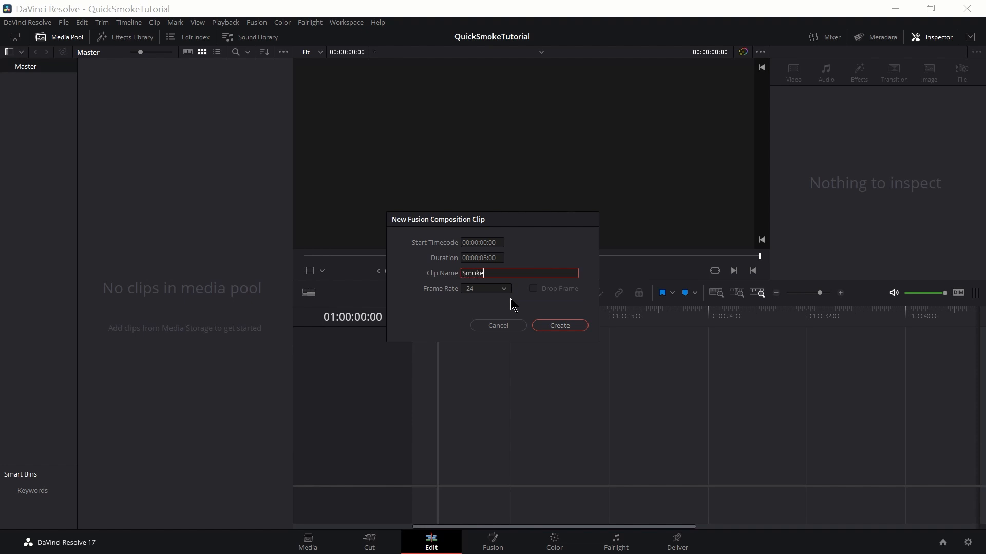
pyautogui.click(560, 325)
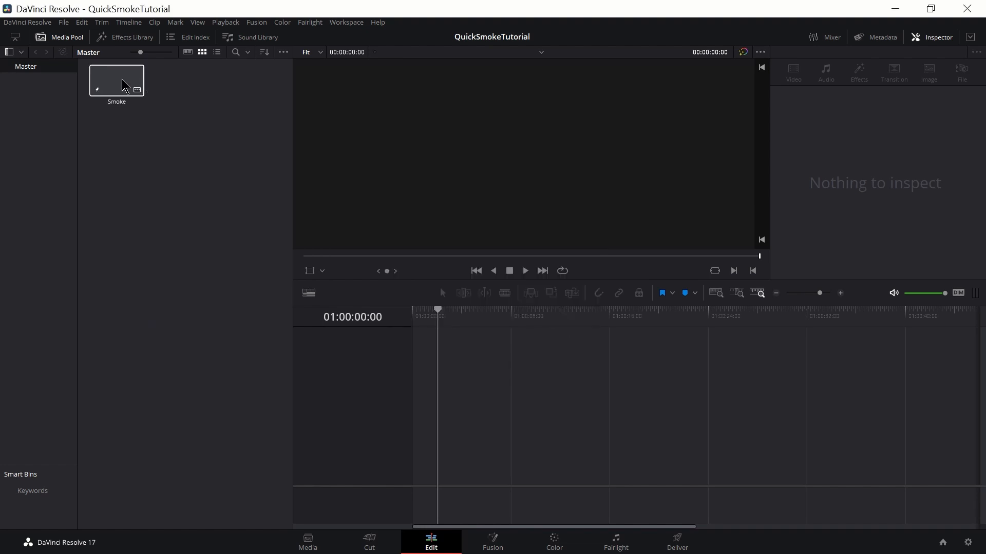
# Place the Smoke composition on a new timeline and open the clip for editing in Fusion.
pyautogui.moveTo(117, 80); pyautogui.dragTo(415, 452)
pyautogui.click(450, 408)
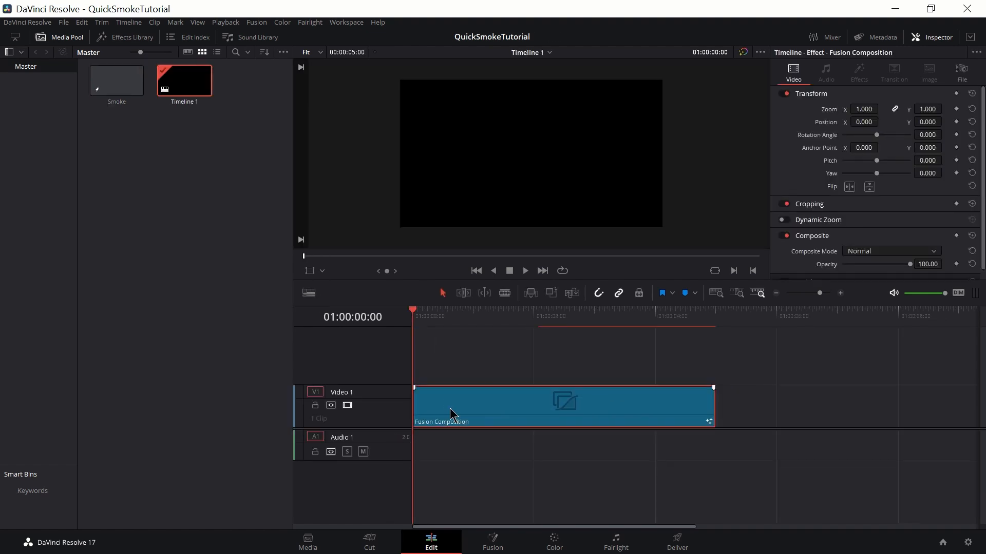
pyautogui.click(505, 539)
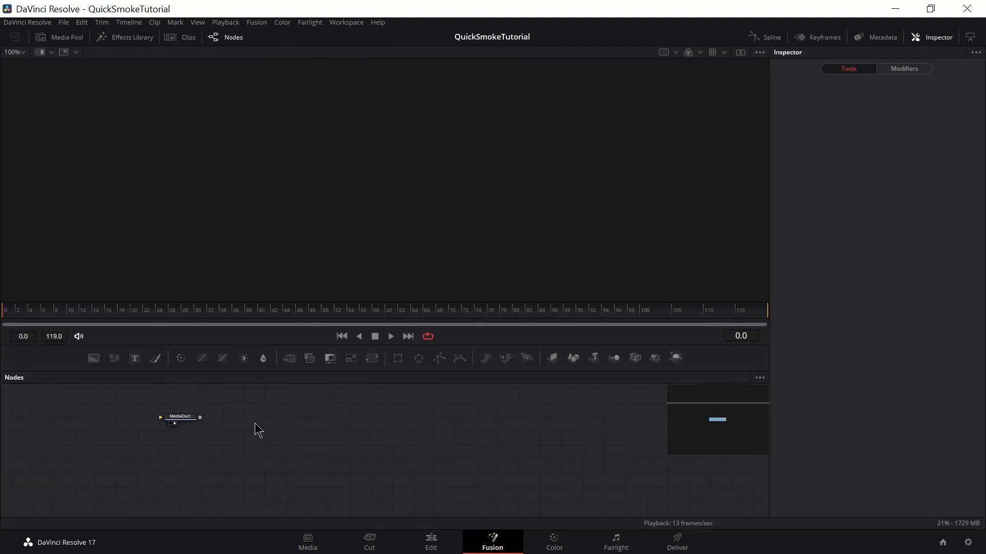
# Enlarge the node editor area and position the MediaOut1 node near its centre.
pyautogui.moveTo(255, 425); pyautogui.dragTo(493, 433)
pyautogui.scroll(2, 351, 446)
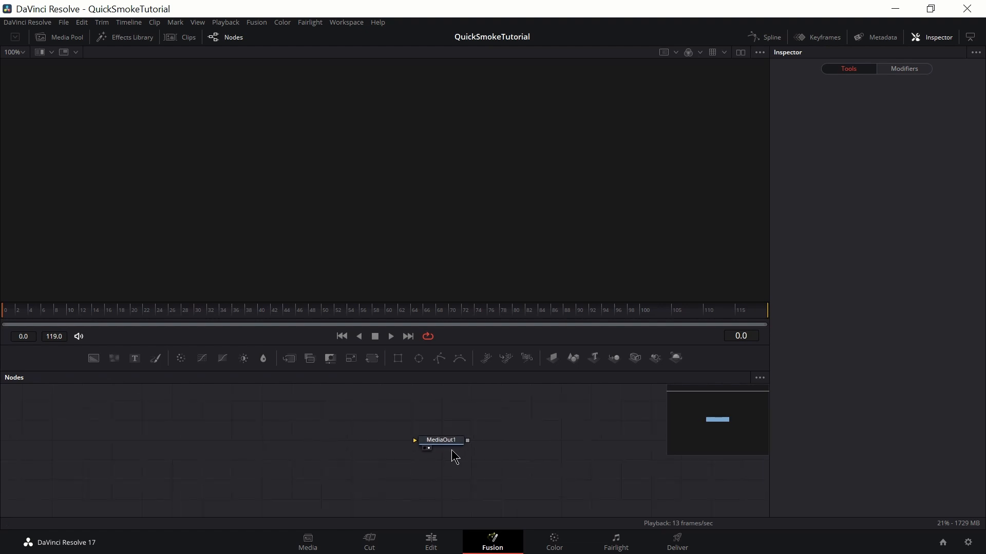
pyautogui.scroll(3, 319, 431)
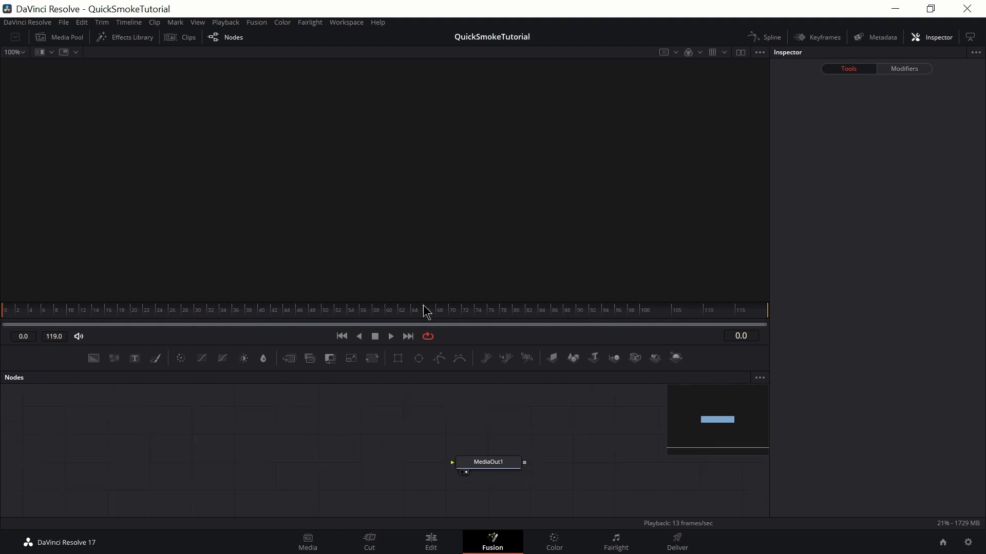
pyautogui.moveTo(449, 343); pyautogui.dragTo(449, 314)
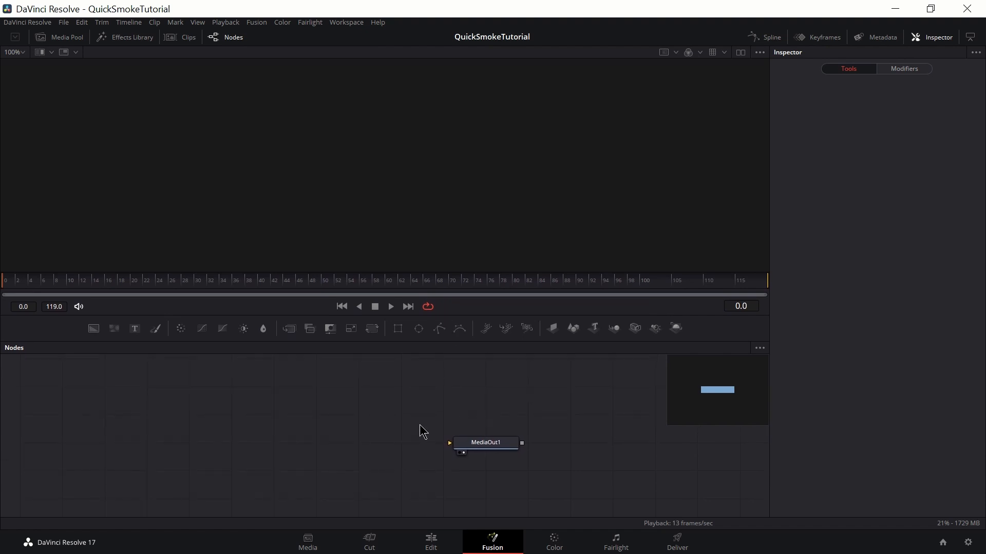
pyautogui.moveTo(494, 442); pyautogui.dragTo(484, 424)
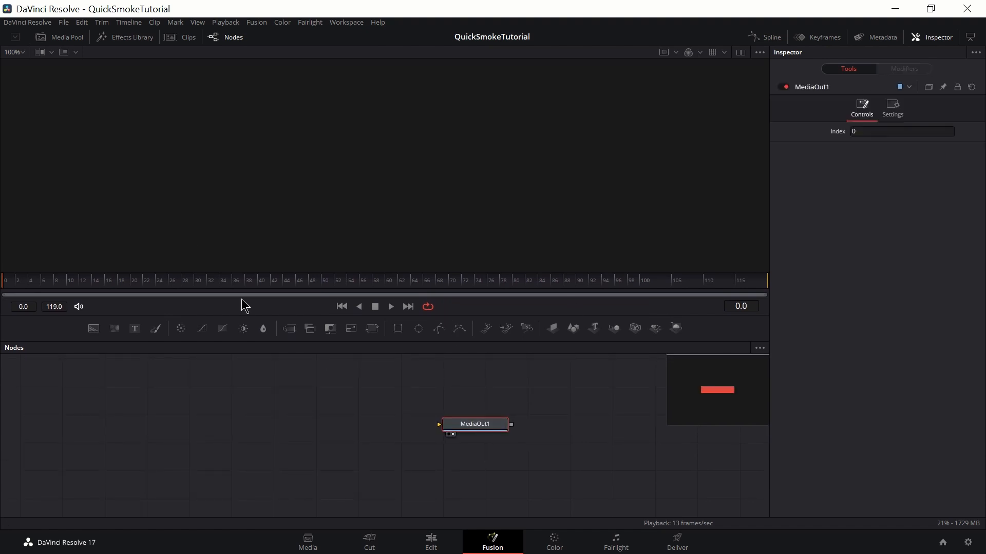
pyautogui.click(430, 540)
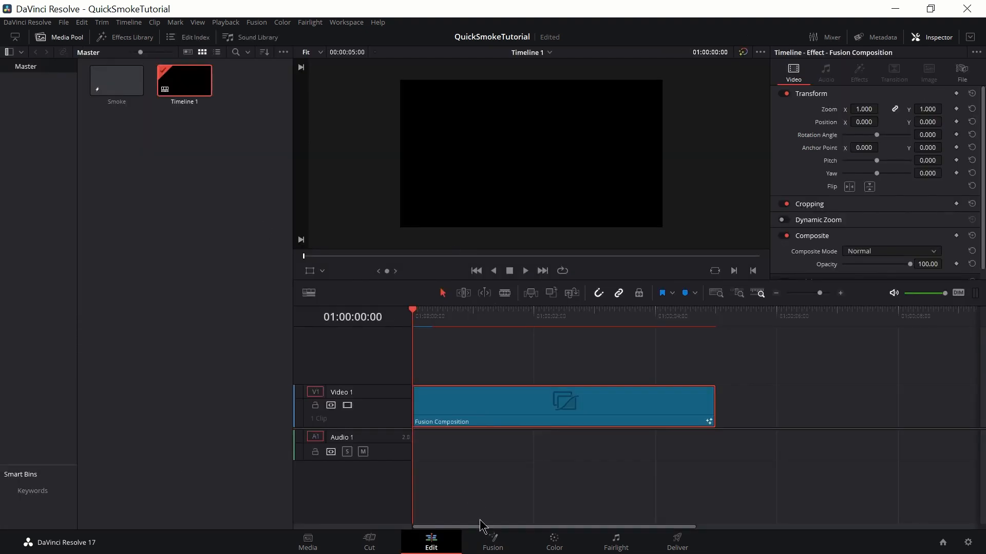
pyautogui.click(492, 540)
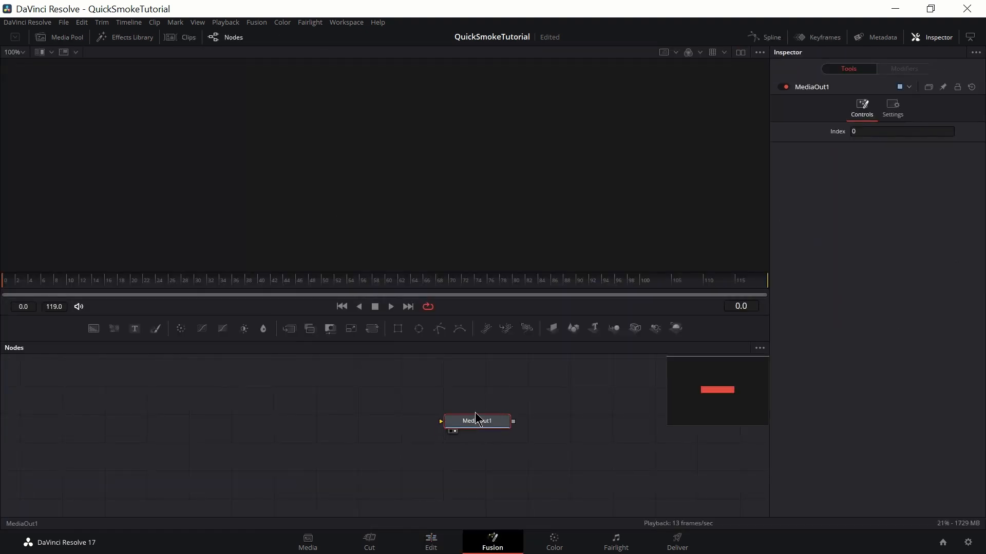
pyautogui.moveTo(476, 413); pyautogui.dragTo(475, 418)
pyautogui.click(432, 545)
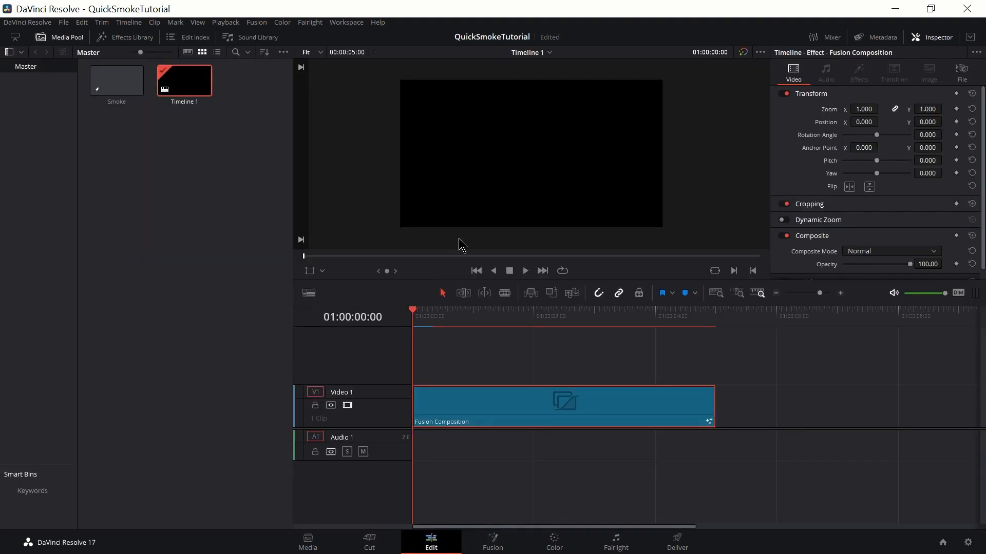
pyautogui.click(492, 539)
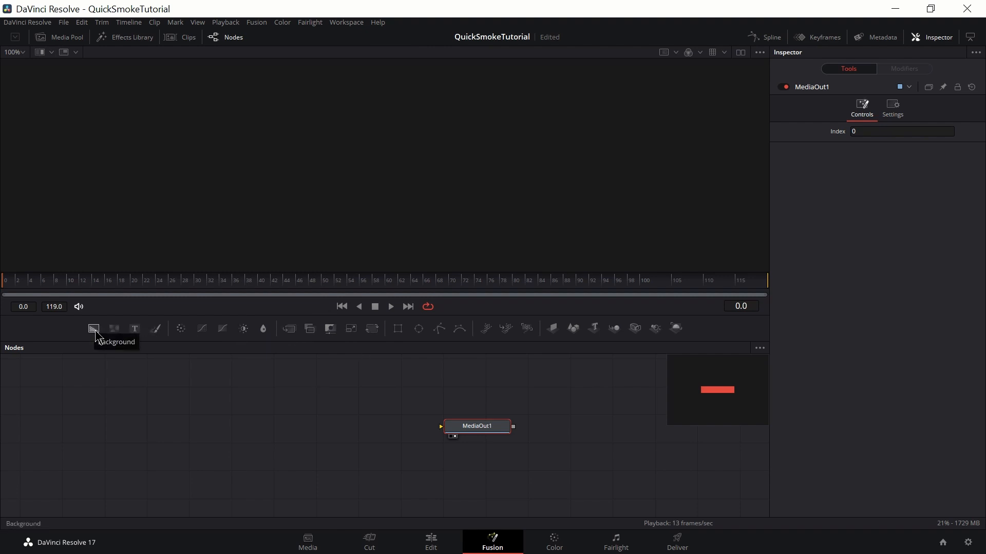
# Add a Background node, connect its output to MediaOut1, and place it lower in the node graph.
pyautogui.moveTo(96, 336); pyautogui.dragTo(240, 429)
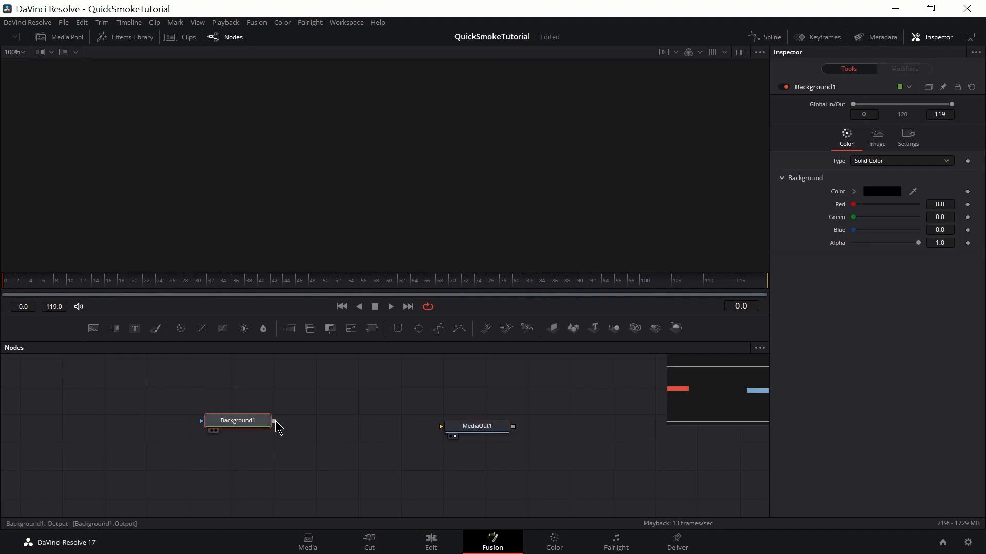
pyautogui.moveTo(276, 423); pyautogui.dragTo(464, 437)
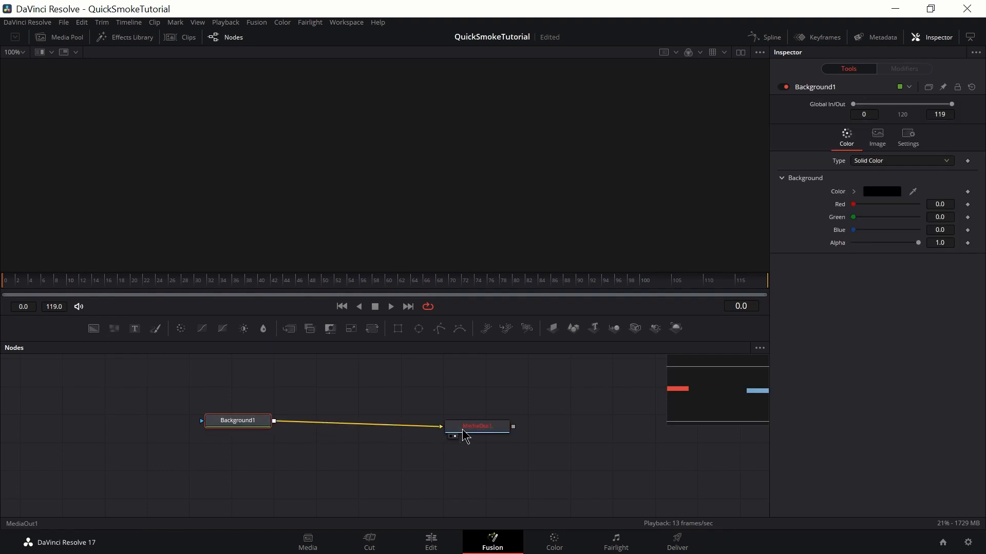
pyautogui.moveTo(247, 425); pyautogui.dragTo(226, 489)
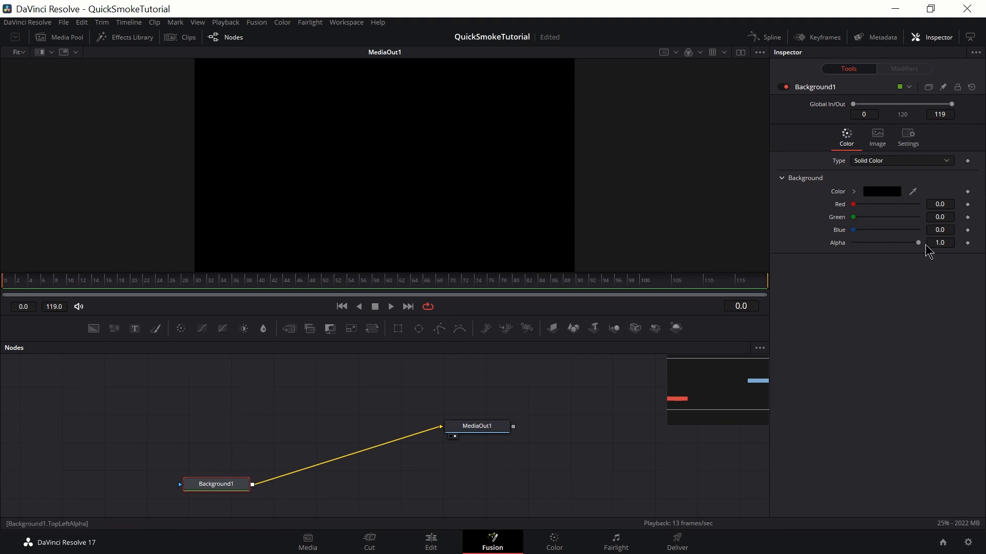
# Make Background1 fully transparent by setting its alpha to 0.0, and shift the node slightly lower.
pyautogui.moveTo(920, 246); pyautogui.dragTo(824, 234)
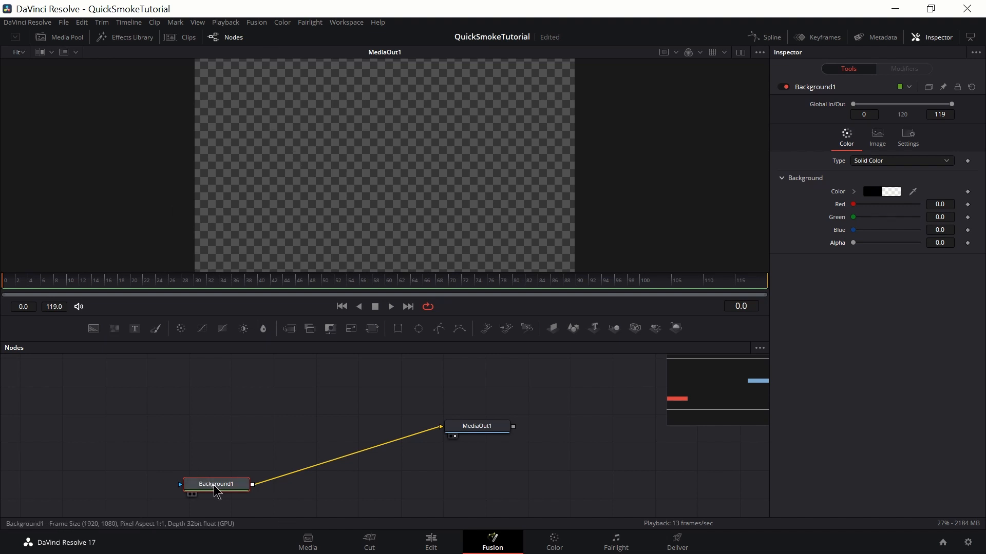
pyautogui.moveTo(205, 484); pyautogui.dragTo(196, 495)
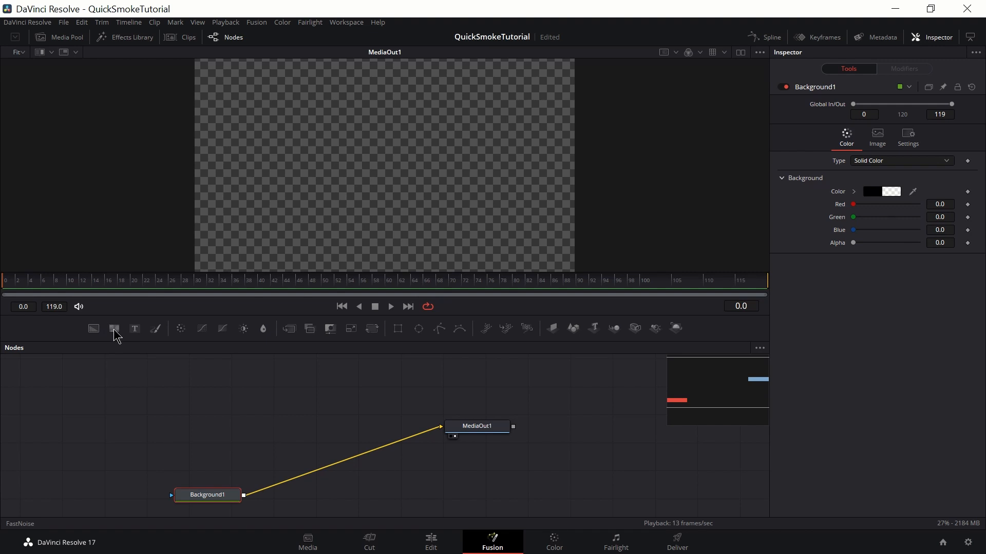
# Add a FastNoise node above the background and merge it over Background1 through a Merge node feeding MediaOut1.
pyautogui.moveTo(114, 334); pyautogui.dragTo(241, 410)
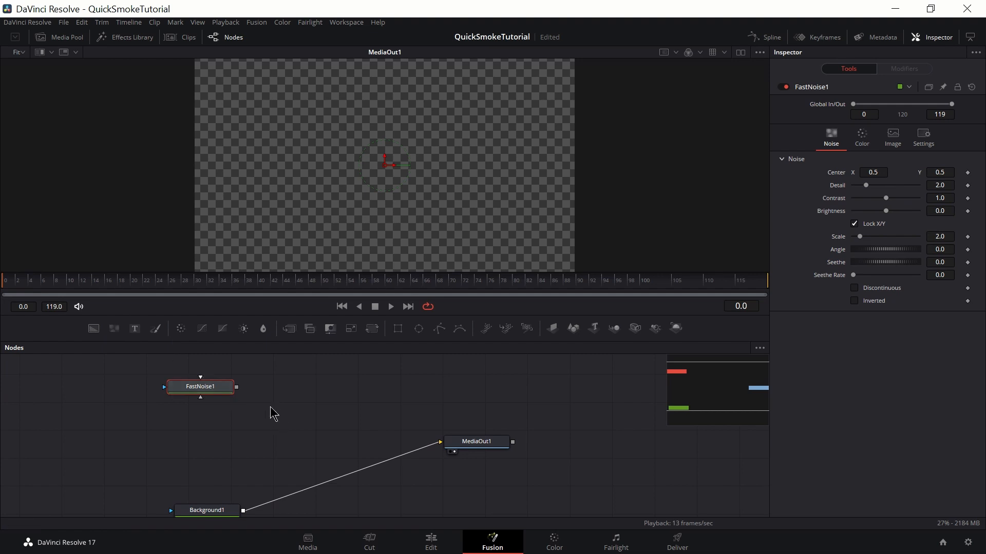
pyautogui.moveTo(225, 388); pyautogui.dragTo(277, 355)
pyautogui.moveTo(268, 405); pyautogui.dragTo(218, 519)
pyautogui.moveTo(220, 376); pyautogui.dragTo(215, 385)
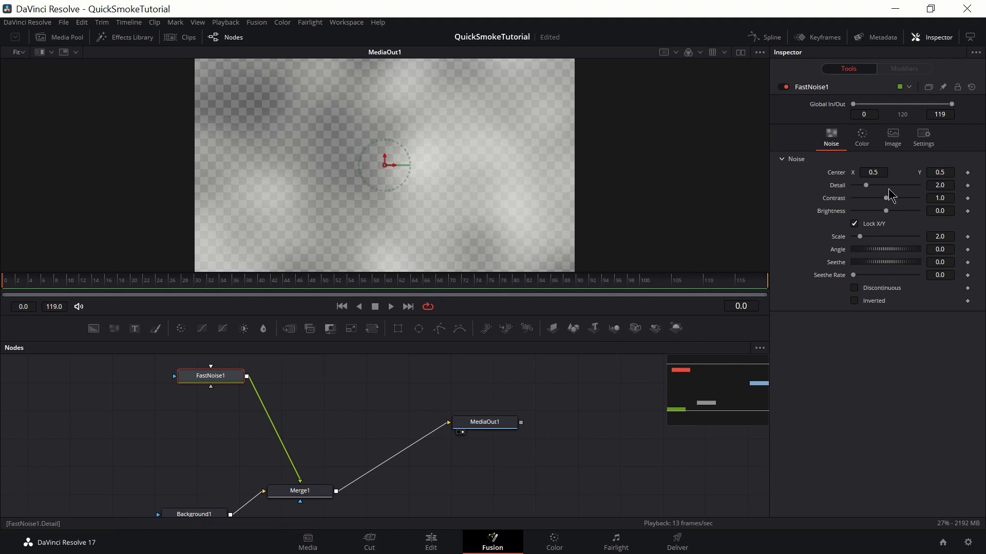
# Set the FastNoise1 detail to 2.44, contrast to 1.38 and brightness to 0.03.
pyautogui.moveTo(871, 187); pyautogui.dragTo(865, 188)
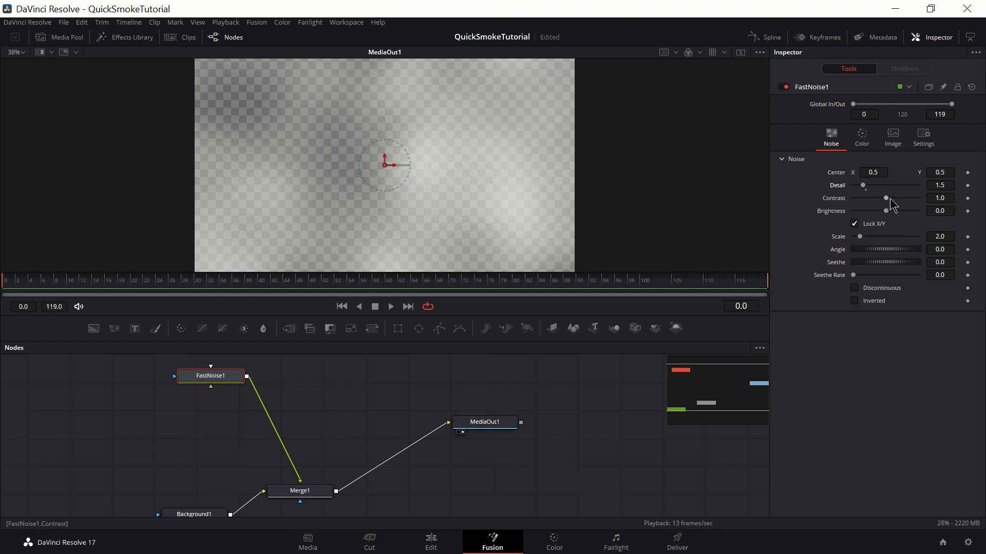
pyautogui.moveTo(891, 200); pyautogui.dragTo(894, 200)
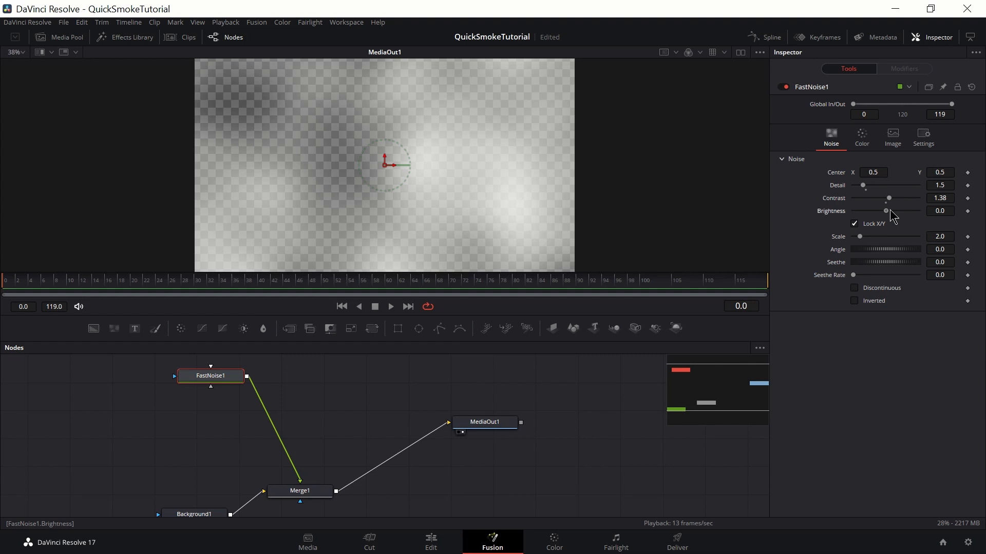
pyautogui.moveTo(891, 211); pyautogui.dragTo(892, 211)
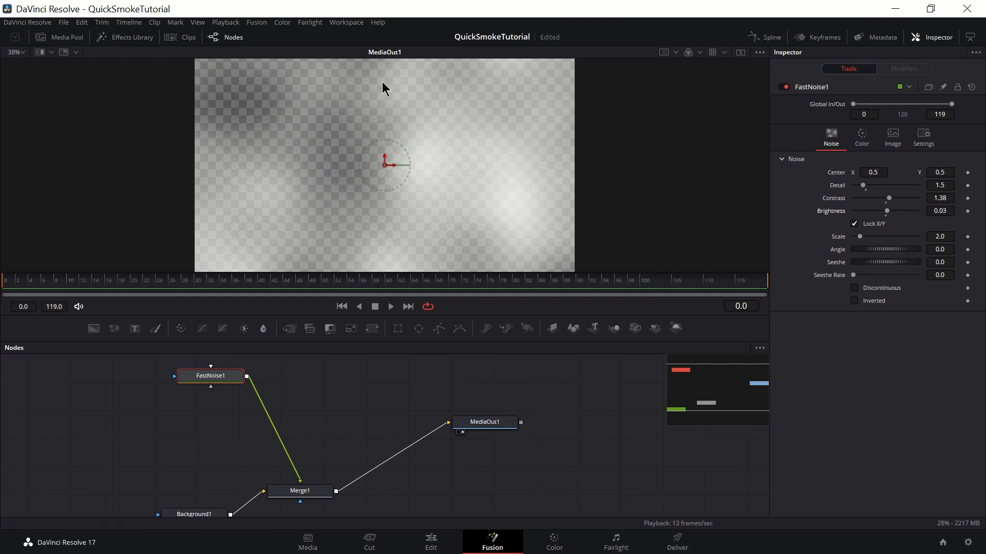
pyautogui.moveTo(862, 186); pyautogui.dragTo(865, 185)
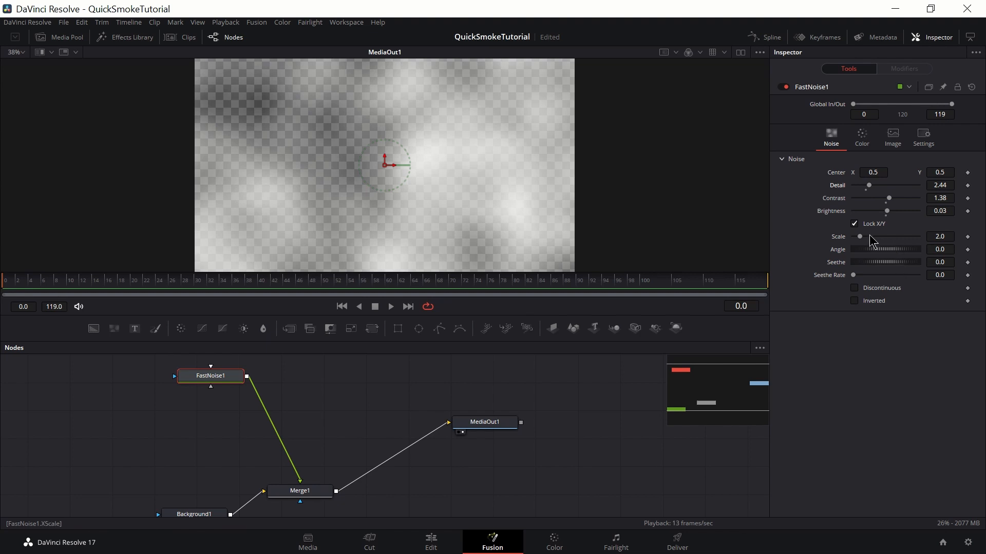
# Unlock the X/Y scaling of FastNoise1 and set X Scale to 2.2 and Y Scale to 3.31.
pyautogui.moveTo(871, 240)
pyautogui.mouseDown()
pyautogui.moveTo(953, 239)
pyautogui.moveTo(885, 237)
pyautogui.mouseUp()
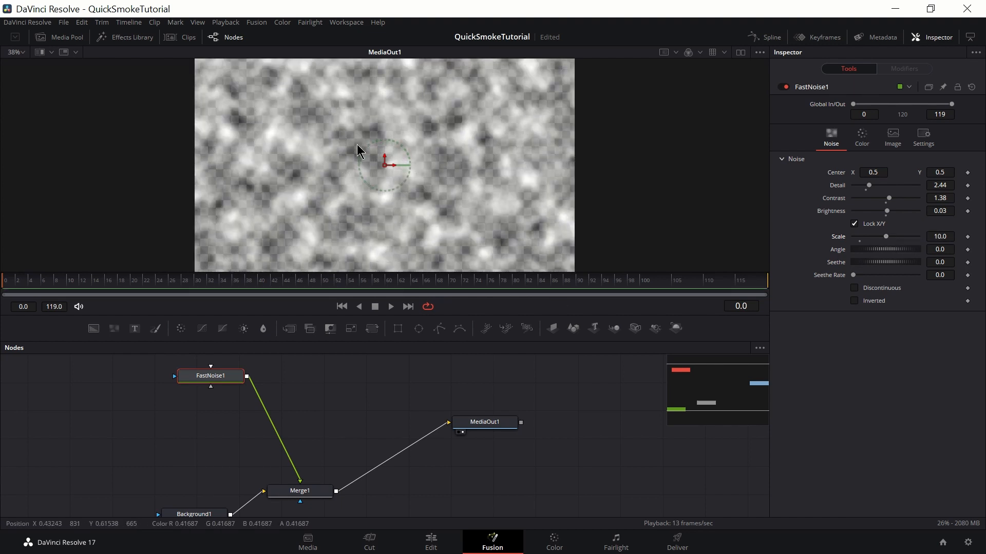
pyautogui.click(854, 224)
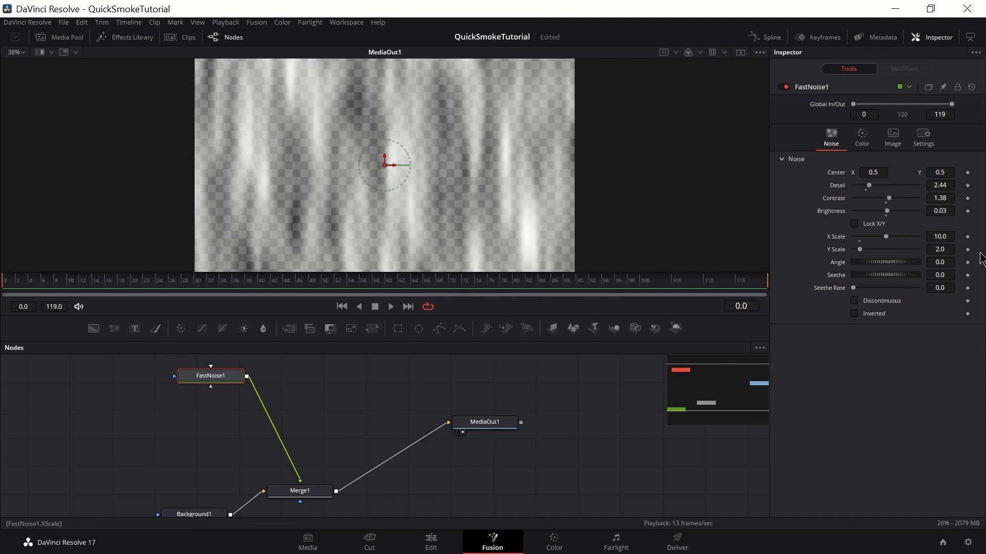
pyautogui.moveTo(887, 236)
pyautogui.mouseDown()
pyautogui.moveTo(861, 236)
pyautogui.moveTo(866, 251)
pyautogui.moveTo(860, 241)
pyautogui.mouseUp()
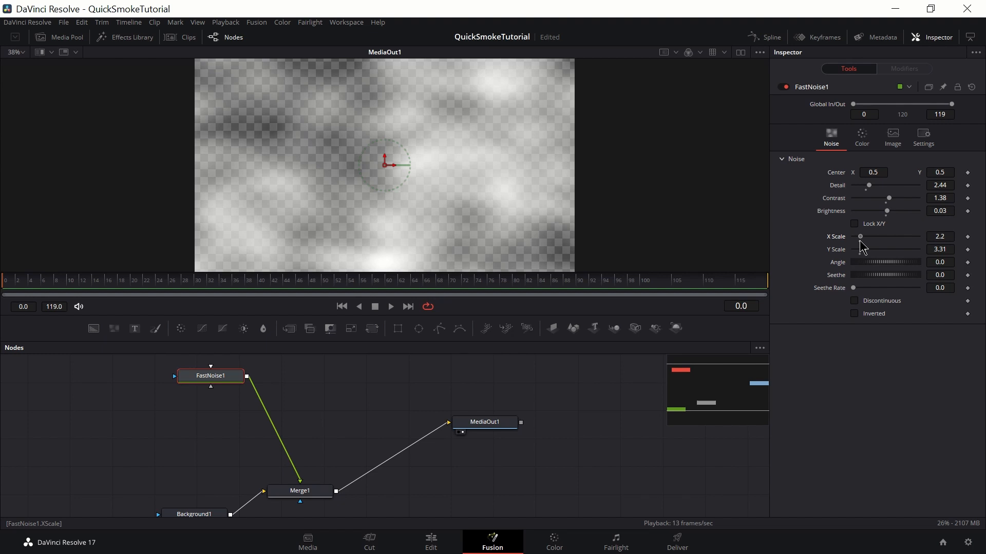
# Set the FastNoise1 Seethe value to 0.232 and play the composition to check the noise for movement.
pyautogui.moveTo(532, 165); pyautogui.dragTo(565, 154)
pyautogui.scroll(-1, 585, 187)
pyautogui.scroll(1, 553, 179)
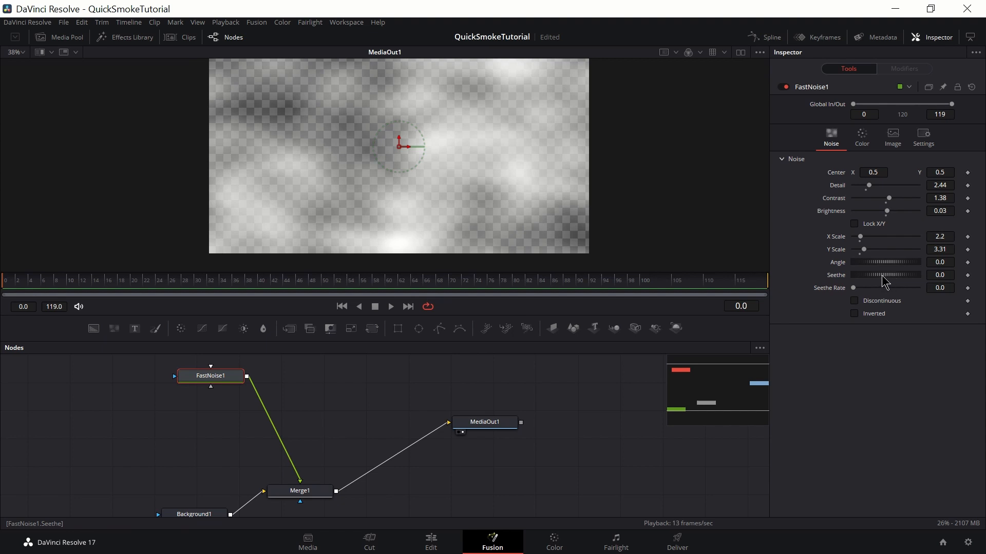
pyautogui.moveTo(883, 280)
pyautogui.mouseDown()
pyautogui.moveTo(908, 283)
pyautogui.moveTo(850, 272)
pyautogui.moveTo(902, 278)
pyautogui.mouseUp()
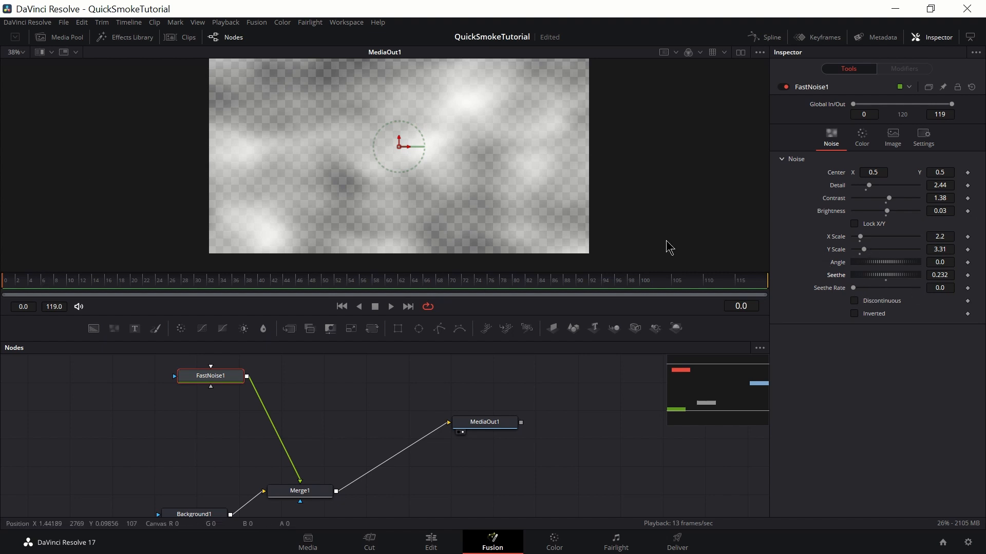
pyautogui.moveTo(51, 284); pyautogui.dragTo(0, 149)
pyautogui.press('space')
pyautogui.moveTo(678, 279); pyautogui.dragTo(0, 190)
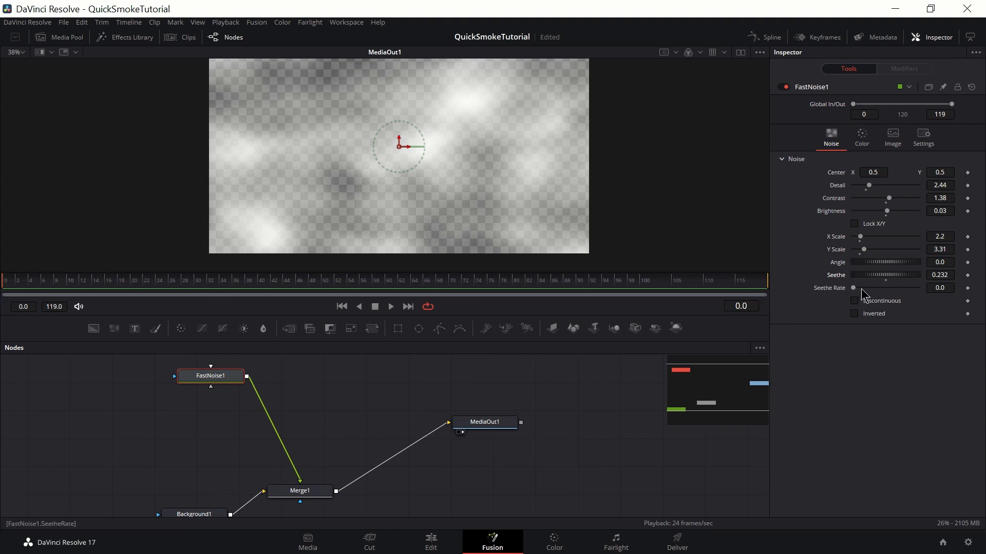
# Set the FastNoise1 Seethe Rate to 0.2 and preview the noise animation.
pyautogui.moveTo(862, 290); pyautogui.dragTo(874, 291)
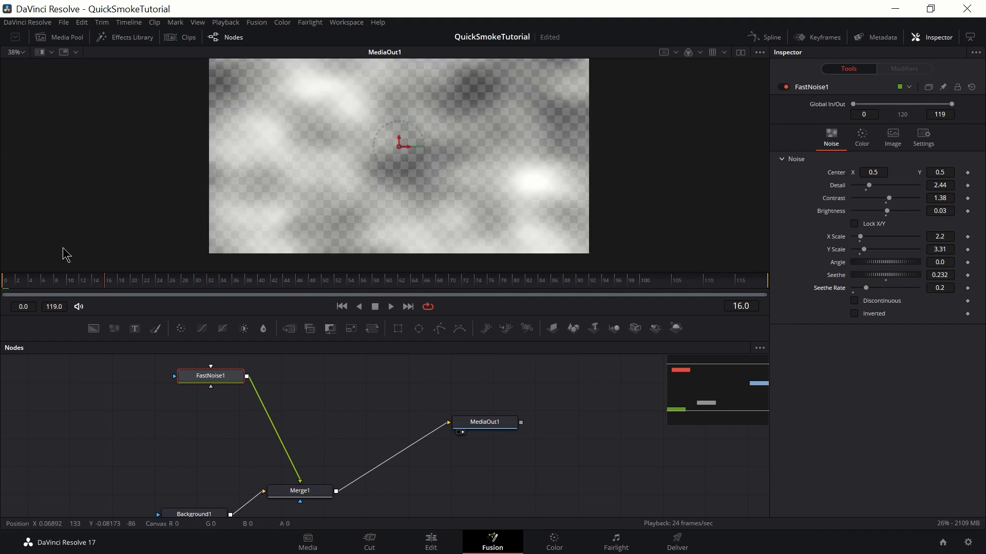
pyautogui.press('space')
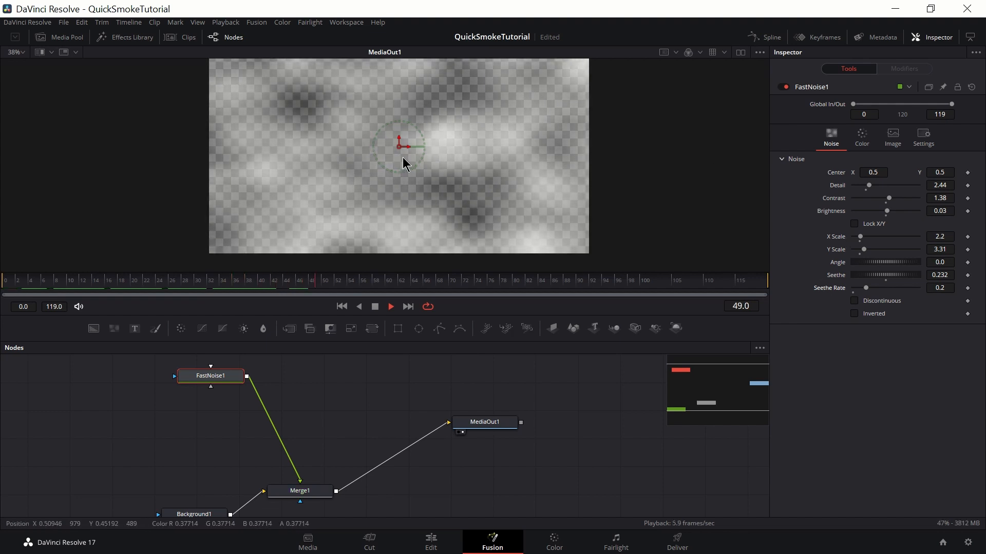
pyautogui.press('space')
# Add a keyframe at frame 0 for the FastNoise1 Center at X 0.5, Y 0.5.
pyautogui.moveTo(421, 284); pyautogui.dragTo(3, 226)
pyautogui.moveTo(218, 407); pyautogui.dragTo(308, 444)
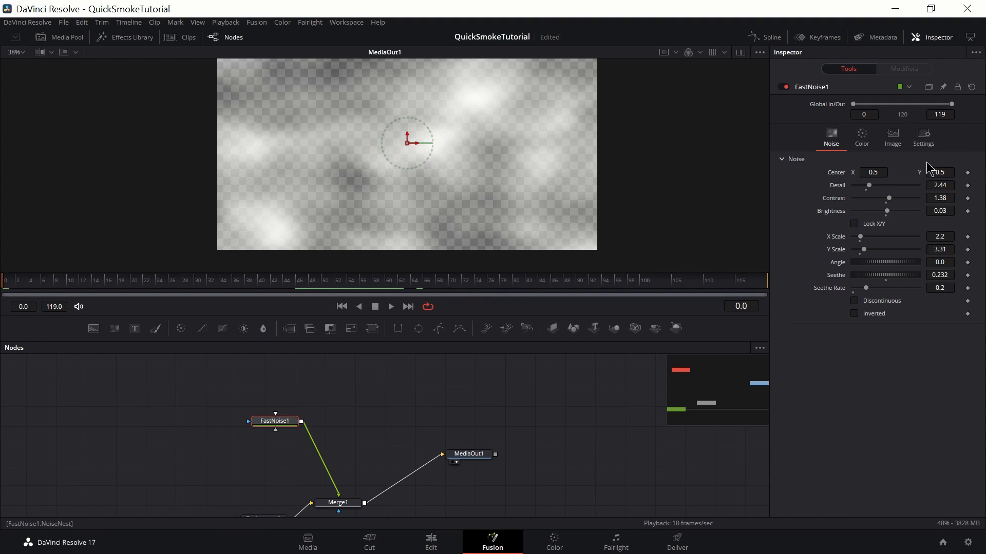
pyautogui.click(968, 173)
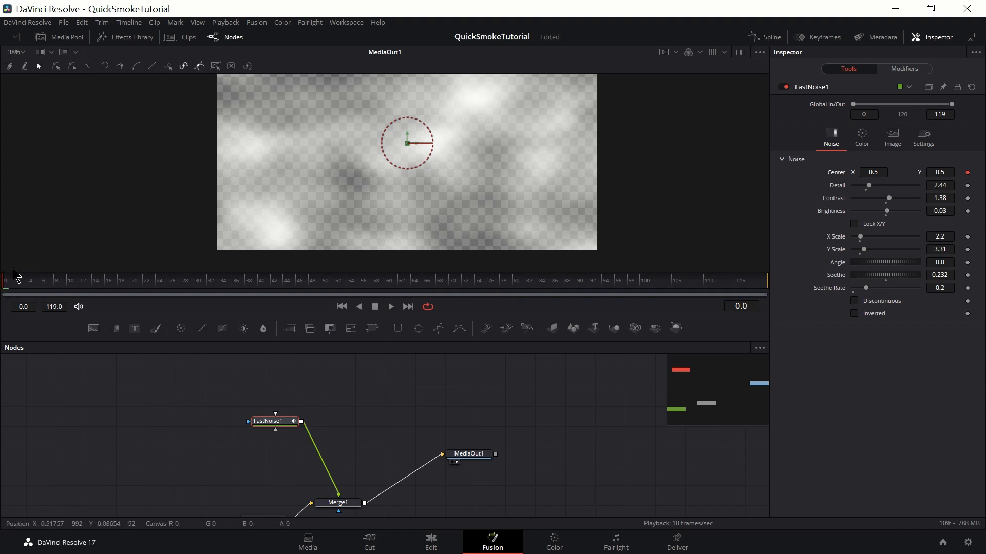
# At frame 0, move the FastNoise1 Center to the canvas's lower-left corner, about X -0.001, Y 0.022.
pyautogui.click(34, 280)
pyautogui.moveTo(35, 281); pyautogui.dragTo(324, 288)
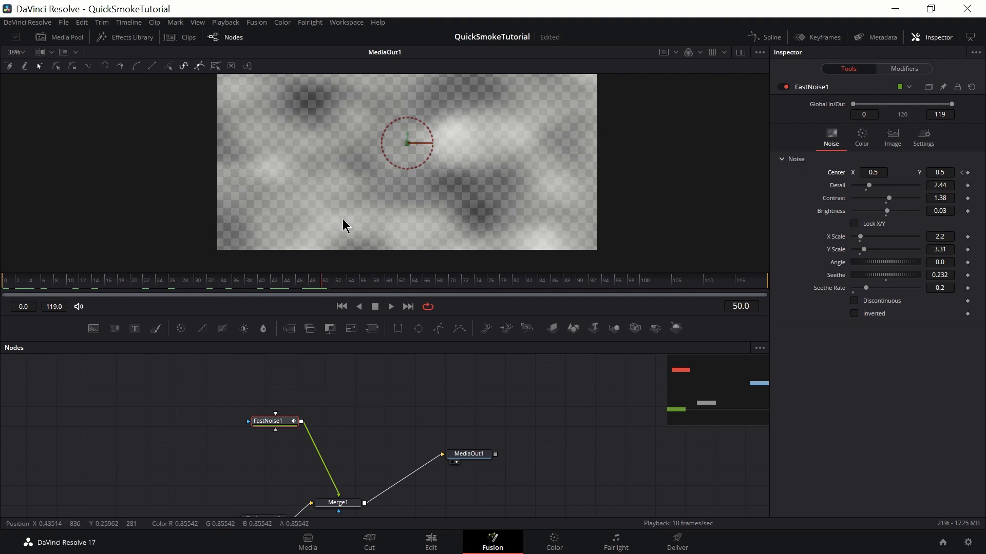
pyautogui.moveTo(126, 272); pyautogui.dragTo(3, 259)
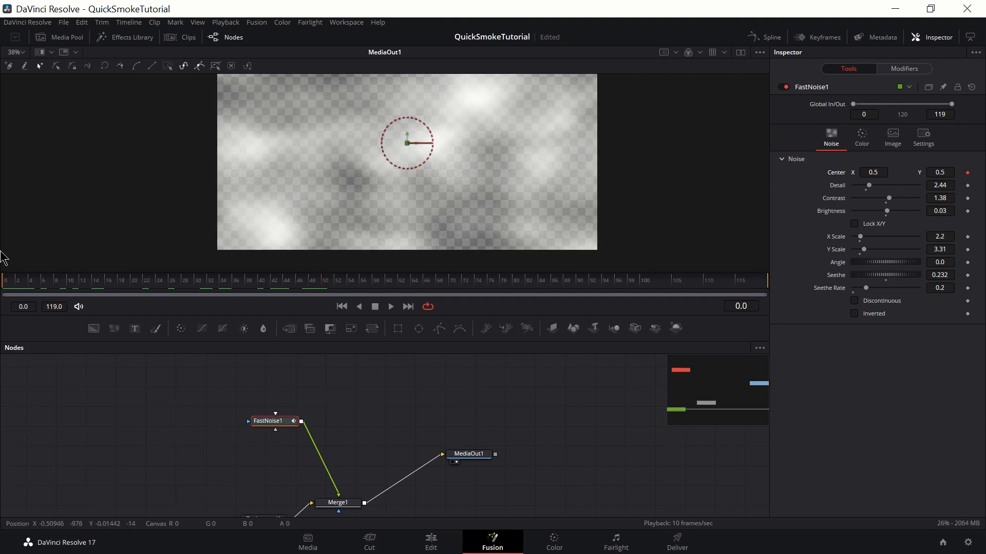
pyautogui.moveTo(407, 142); pyautogui.dragTo(217, 245)
# Add a FastNoise1 Center keyframe at frame 50 and move the Center to about X 0.499, Y 0.481.
pyautogui.moveTo(210, 282); pyautogui.dragTo(325, 286)
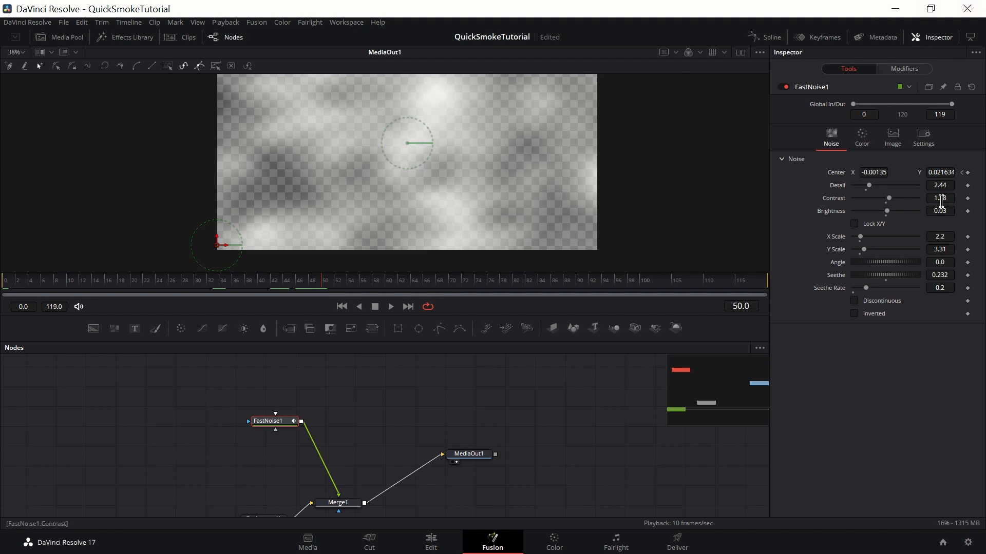
pyautogui.click(968, 173)
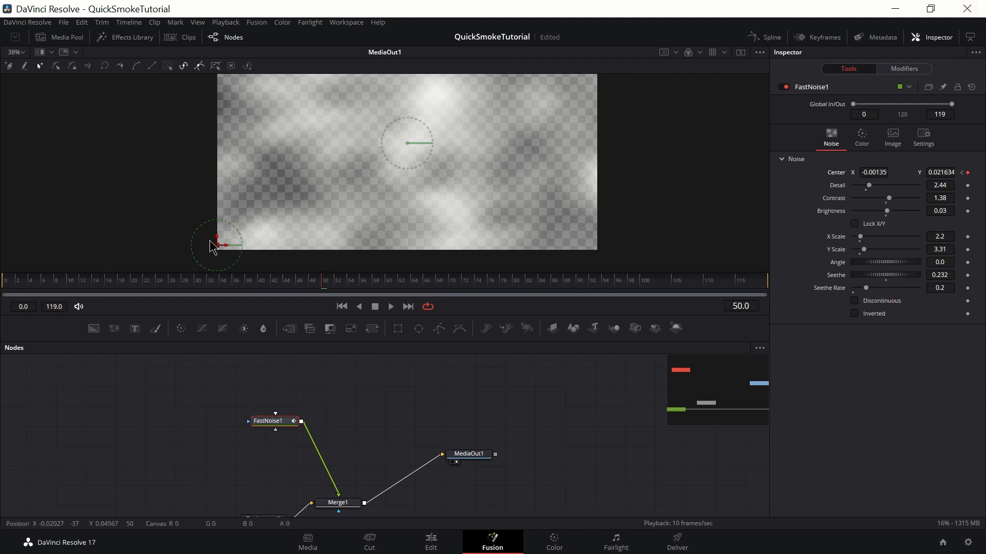
pyautogui.moveTo(218, 238); pyautogui.dragTo(408, 146)
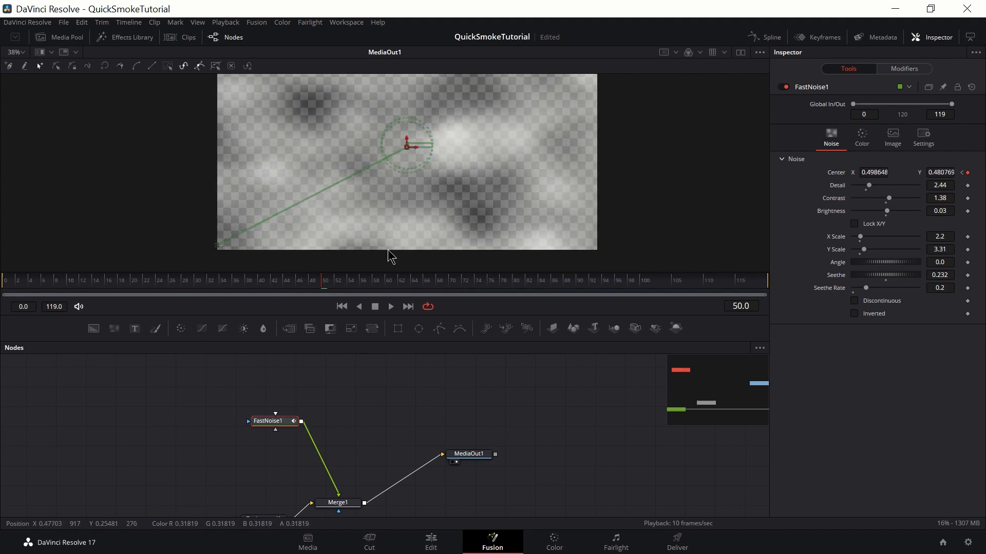
# Keyframe the FastNoise1 Center at frame 83 to about X 1.027, Y 0.868, and play the animation from frame 0.
pyautogui.moveTo(379, 288); pyautogui.dragTo(534, 293)
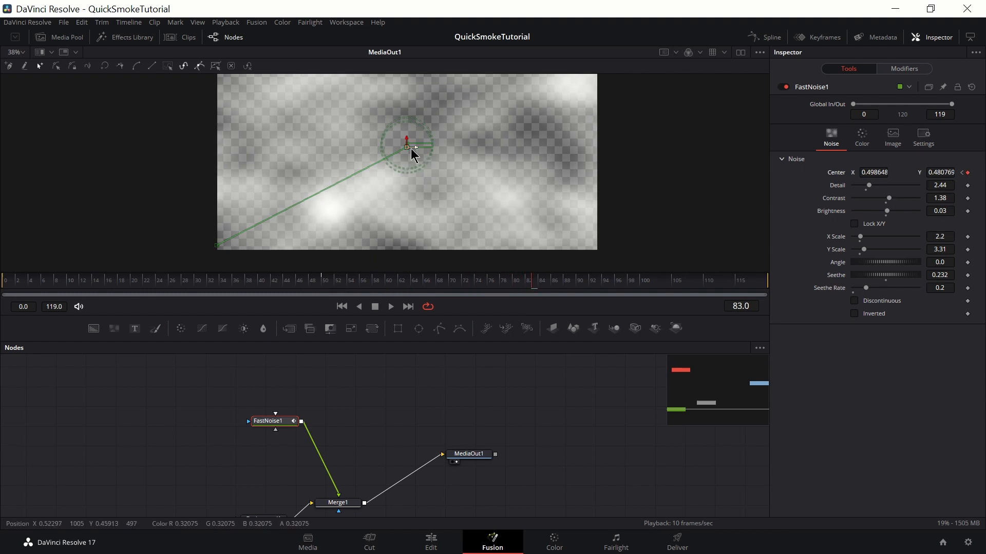
pyautogui.moveTo(429, 153); pyautogui.dragTo(611, 63)
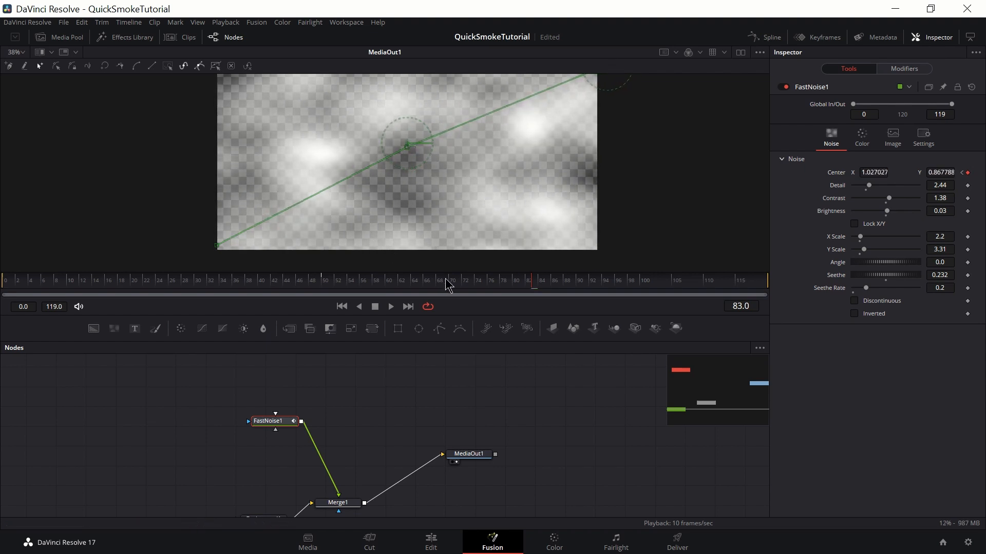
pyautogui.moveTo(456, 286); pyautogui.dragTo(3, 242)
pyautogui.press('space')
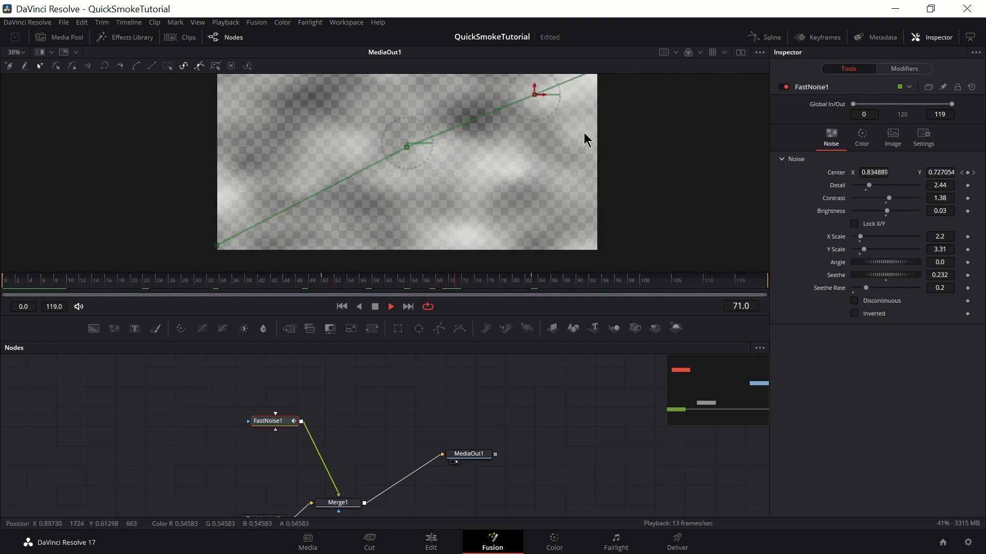
pyautogui.press('space')
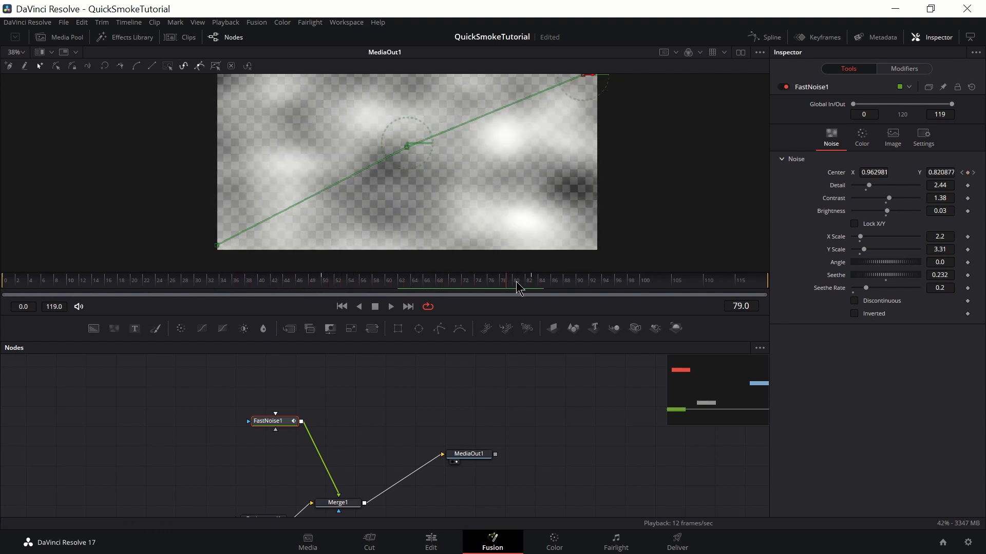
# Raise the FastNoise1 Seethe Rate to 0.299 and preview the animation from frame 0.
pyautogui.moveTo(539, 248); pyautogui.dragTo(1, 195)
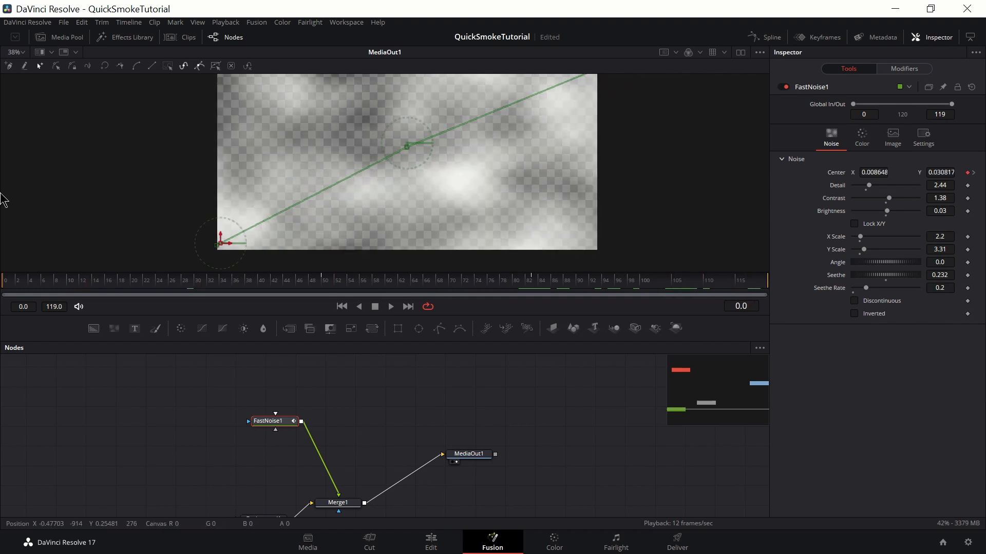
pyautogui.moveTo(870, 287); pyautogui.dragTo(876, 290)
pyautogui.press('space')
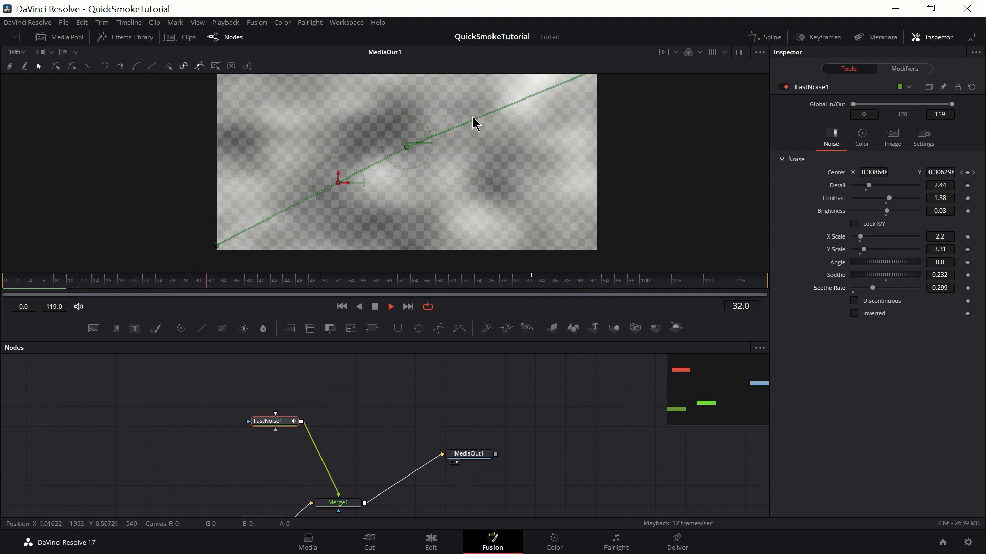
pyautogui.press('space')
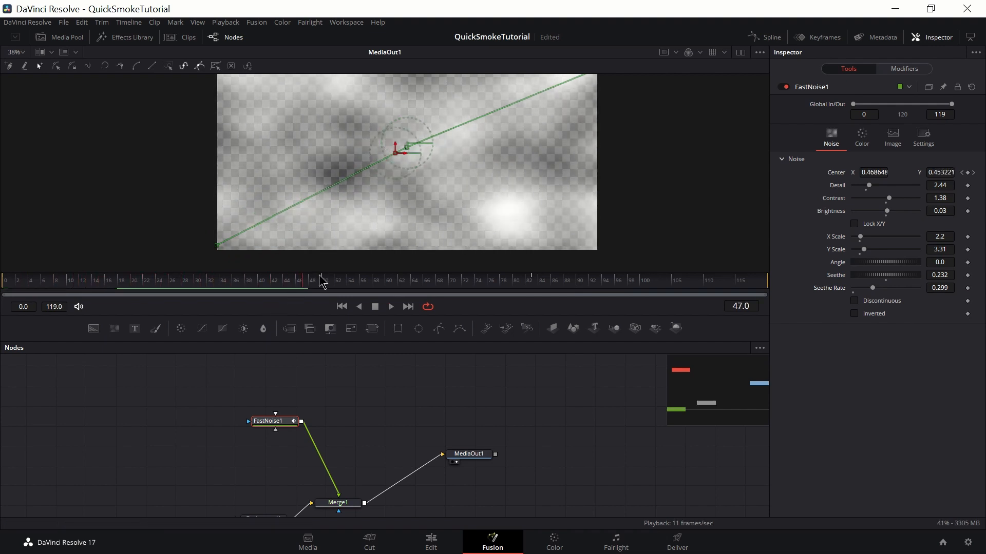
# Add a Rectangle mask to FastNoise1 at frame 0 and move the mask's Center to about X 0.142, Y 0.224.
pyautogui.moveTo(270, 281); pyautogui.dragTo(1, 300)
pyautogui.moveTo(187, 414); pyautogui.dragTo(258, 431)
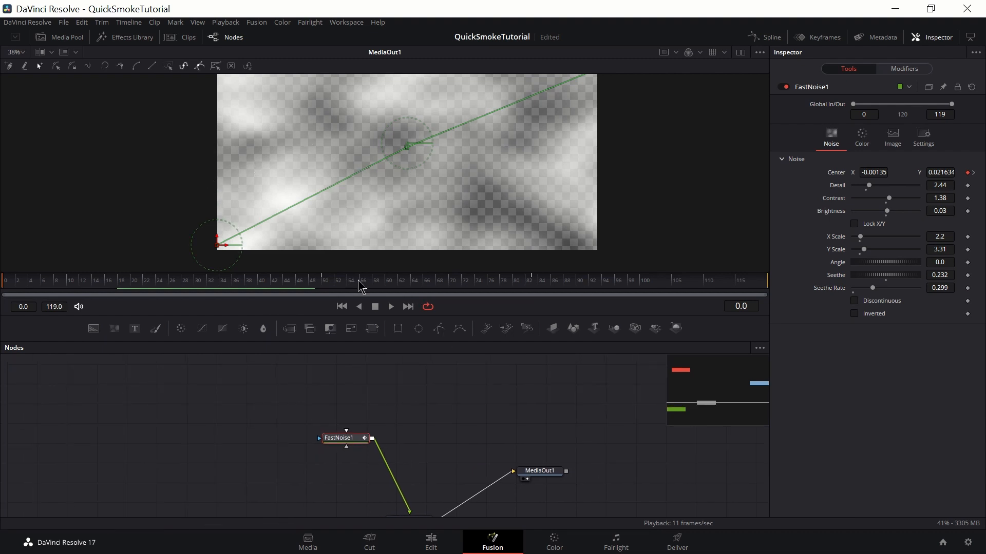
pyautogui.moveTo(243, 412); pyautogui.dragTo(319, 390)
pyautogui.scroll(2, 381, 435)
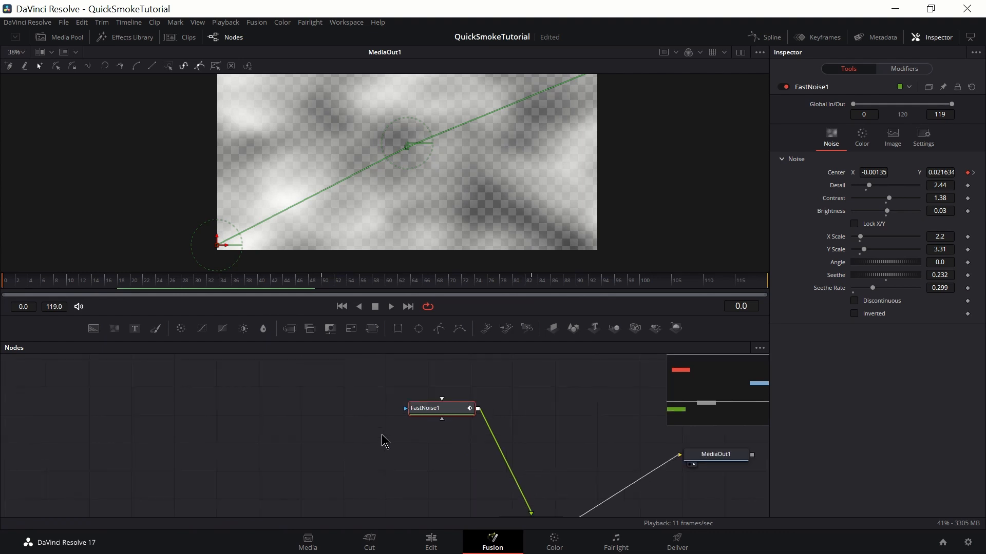
pyautogui.click(412, 431)
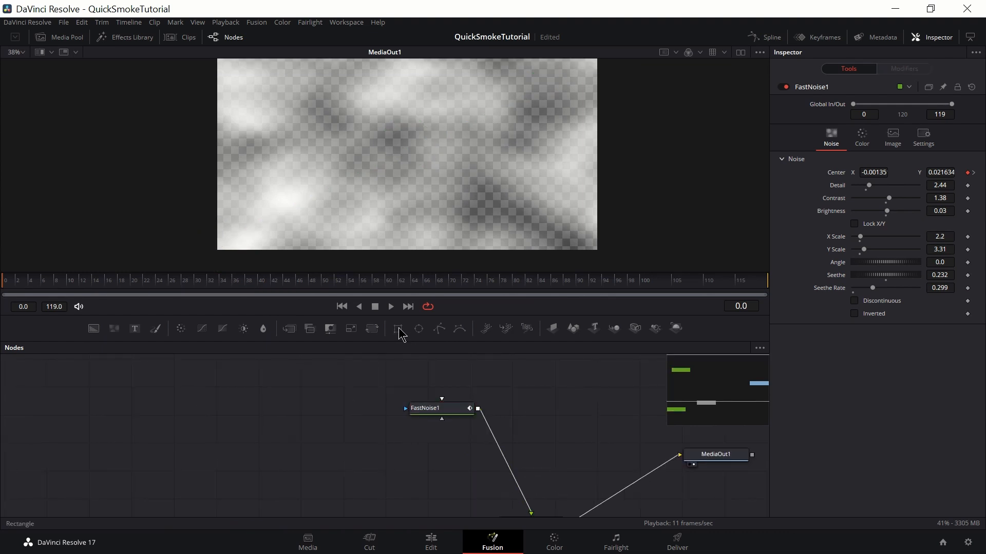
pyautogui.moveTo(398, 329); pyautogui.dragTo(289, 421)
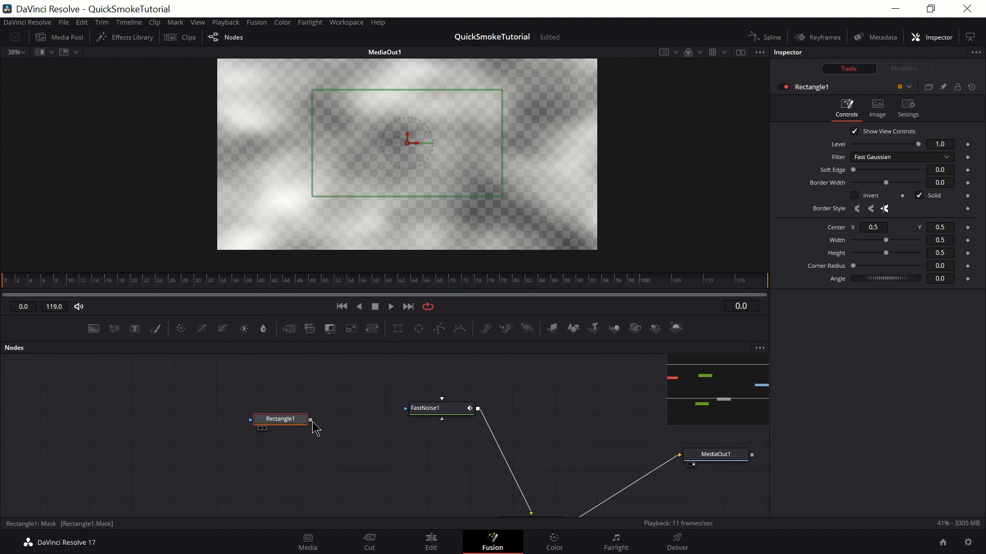
pyautogui.moveTo(310, 420); pyautogui.dragTo(407, 409)
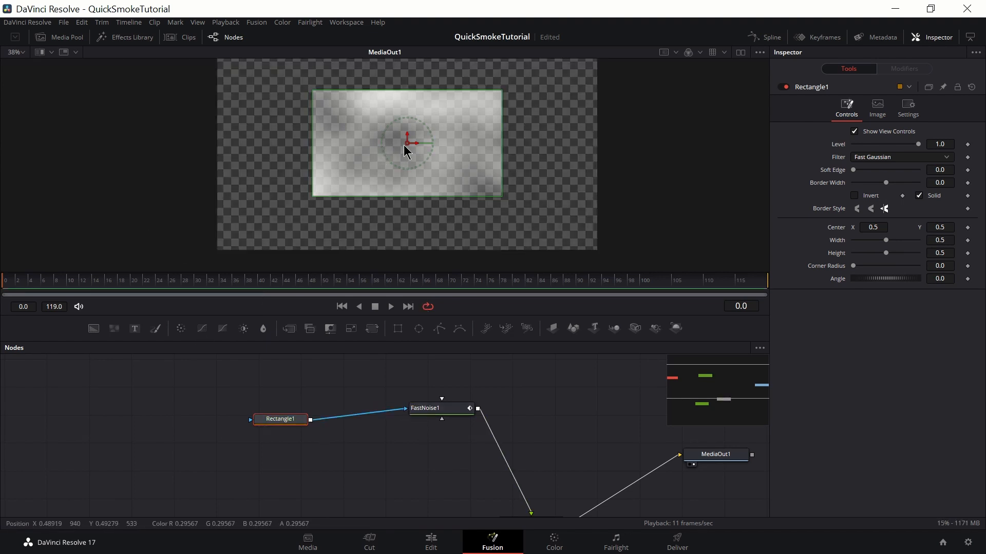
pyautogui.moveTo(407, 149); pyautogui.dragTo(271, 210)
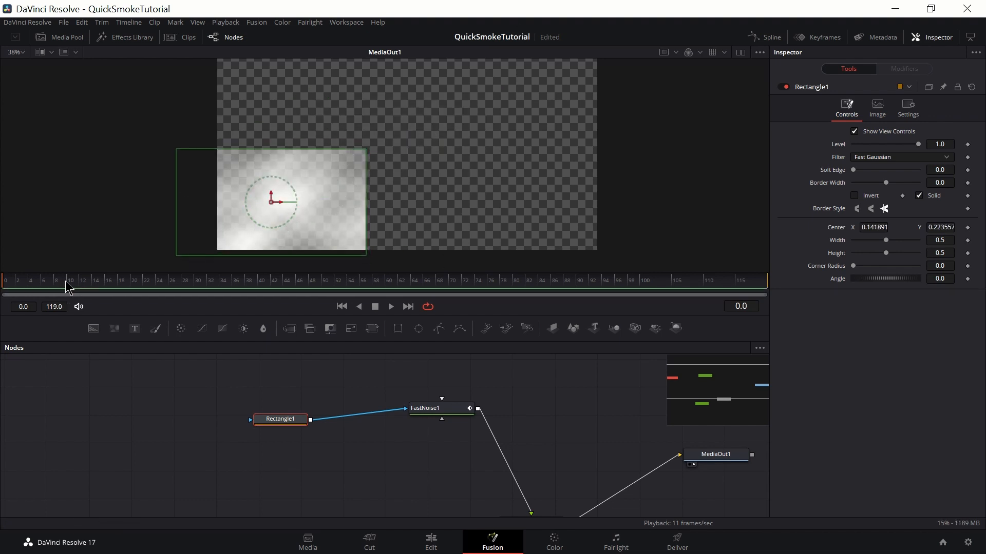
pyautogui.click(152, 419)
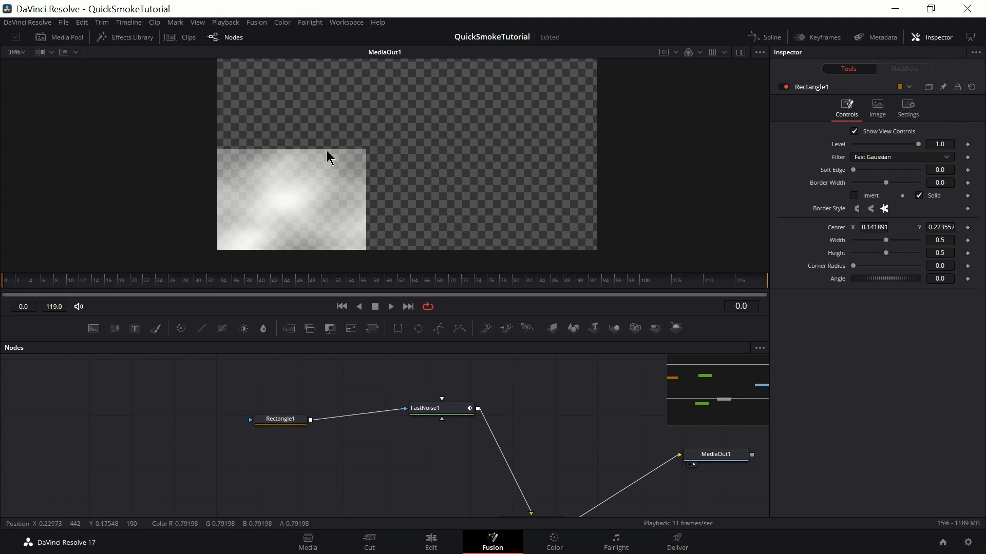
# Examine the edges of the rectangle-masked noise up close and within the whole frame.
pyautogui.scroll(4, 306, 201)
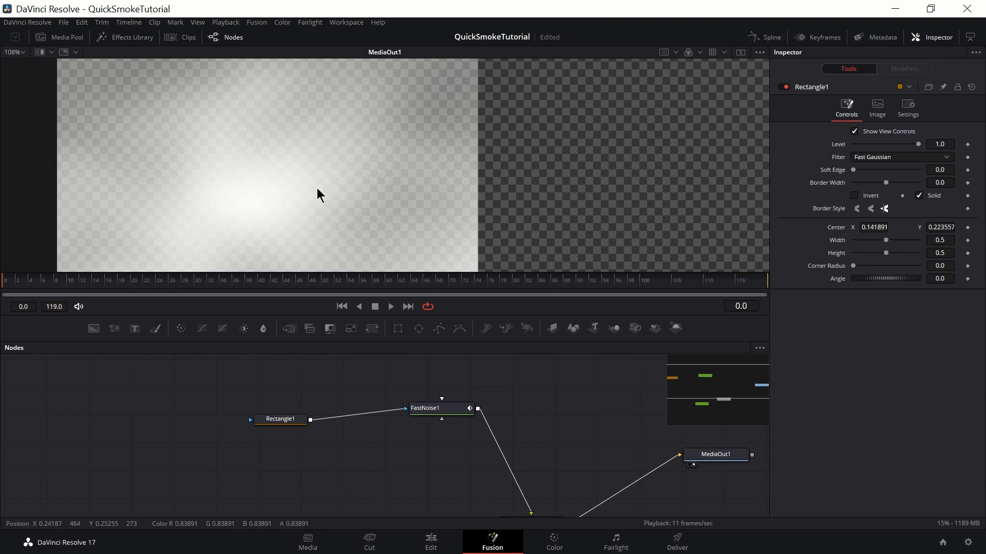
pyautogui.scroll(-2, 316, 188)
pyautogui.scroll(-2, 377, 175)
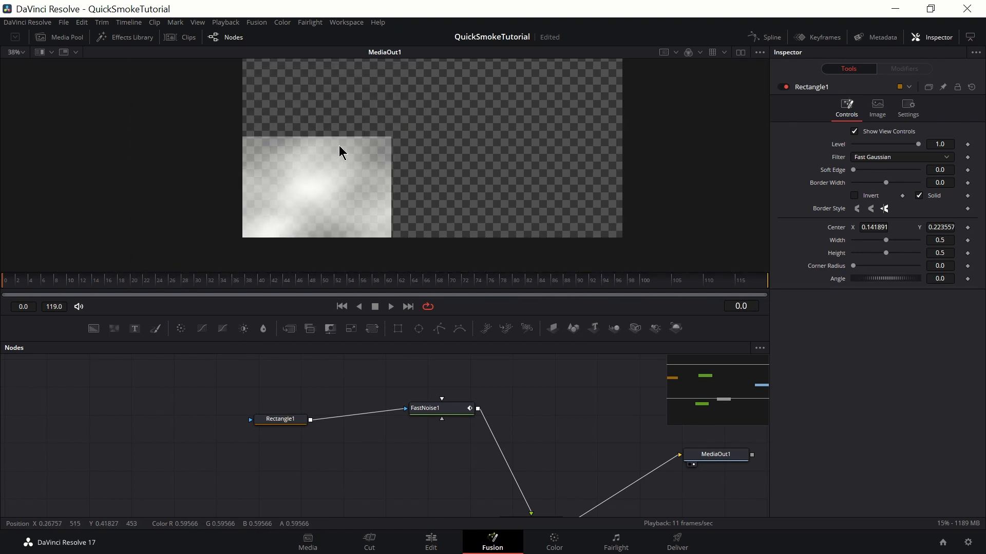
pyautogui.scroll(2, 315, 153)
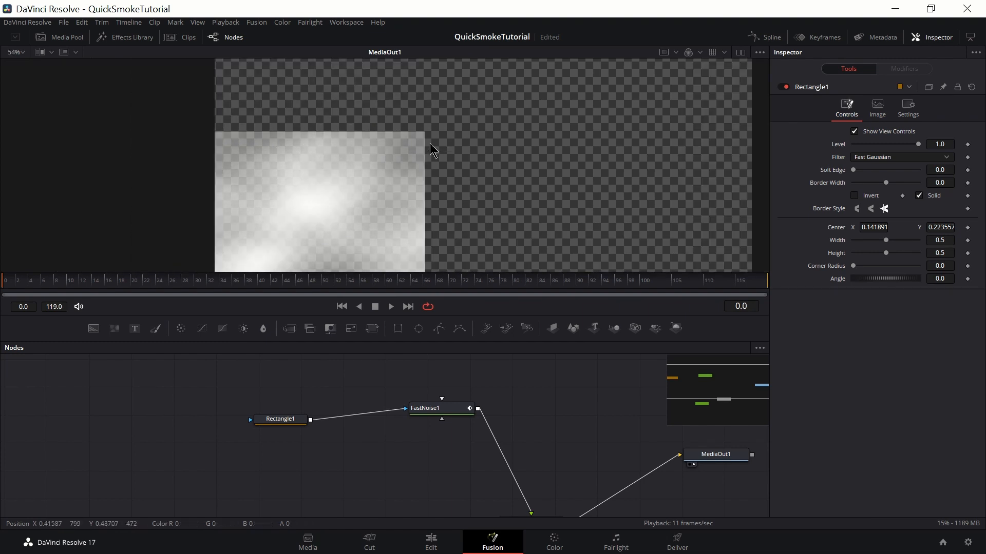
pyautogui.scroll(2, 406, 145)
pyautogui.scroll(2, 231, 130)
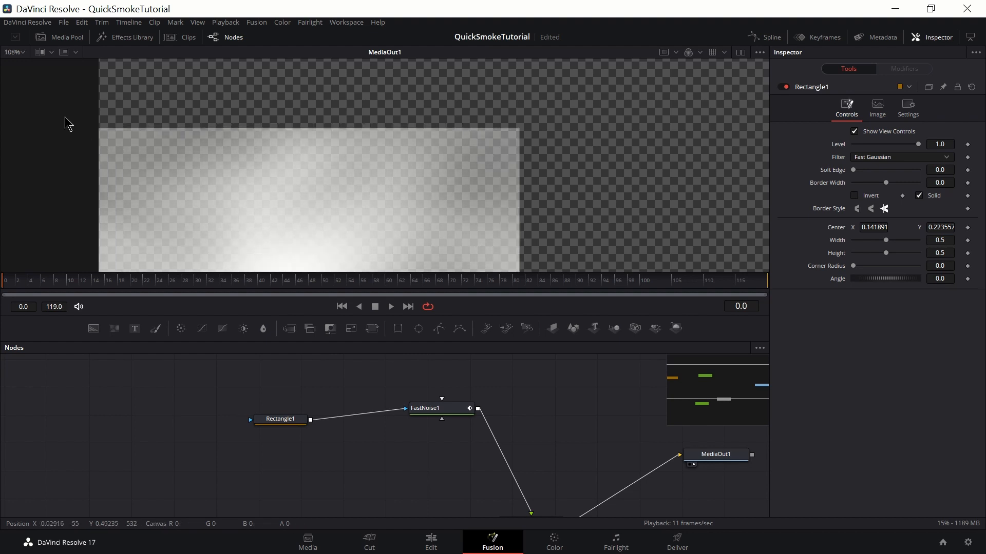
pyautogui.scroll(-1, 520, 132)
pyautogui.moveTo(602, 193); pyautogui.dragTo(528, 108)
pyautogui.scroll(1, 497, 171)
pyautogui.scroll(-1, 433, 163)
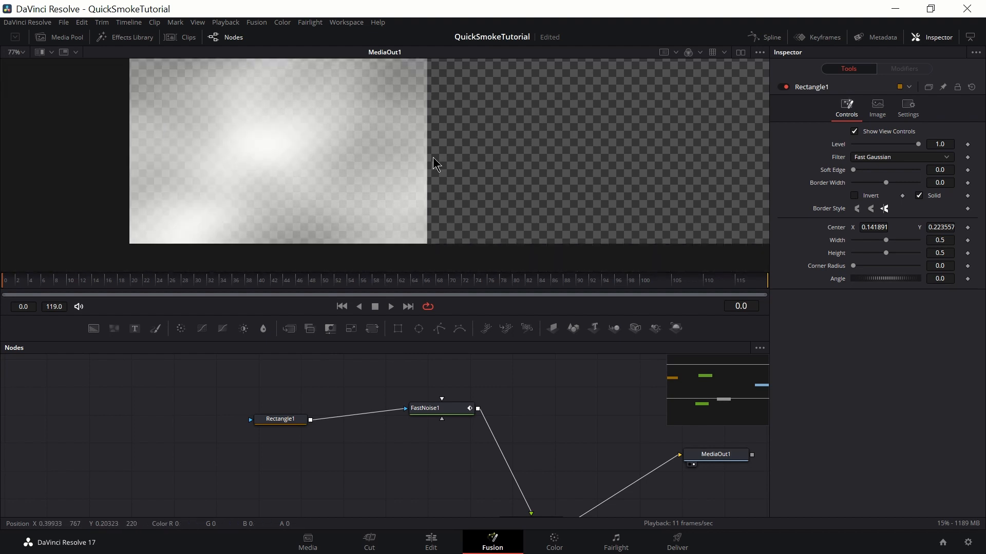
pyautogui.scroll(-4, 318, 164)
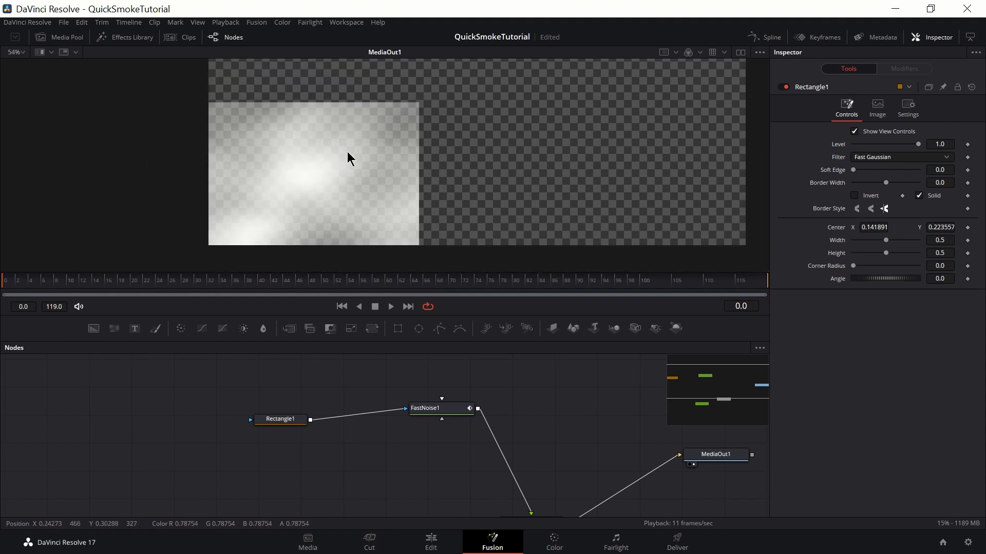
pyautogui.scroll(2, 390, 164)
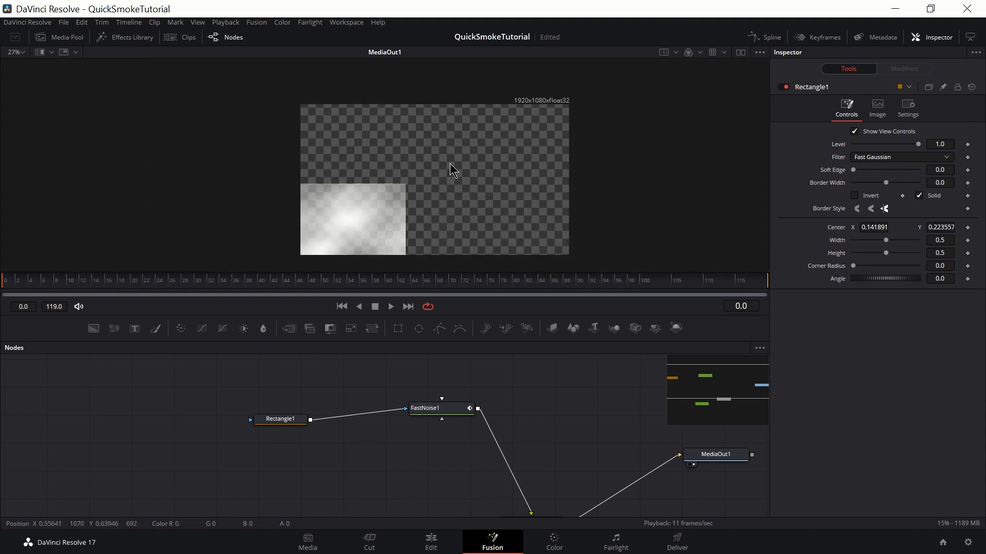
pyautogui.scroll(3, 450, 171)
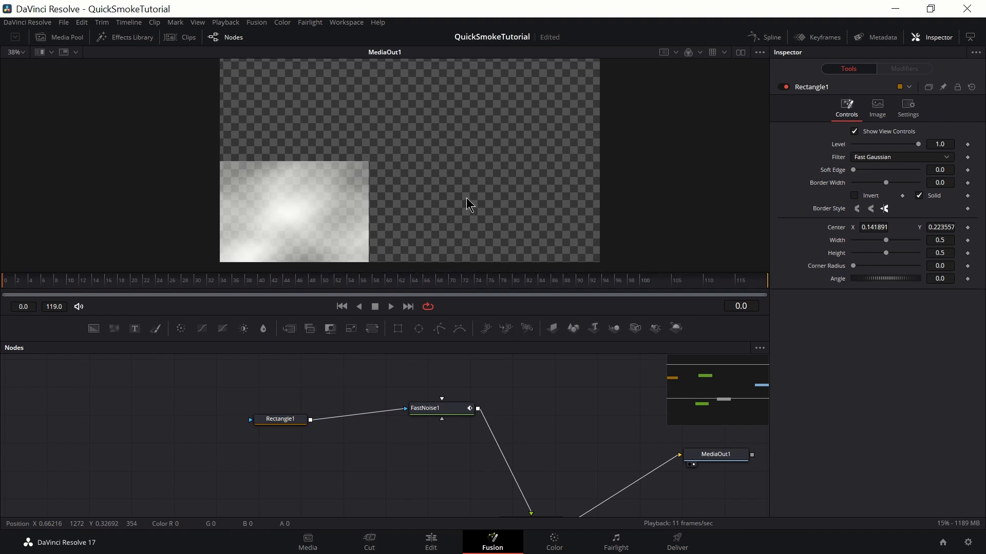
# Set the Soft Edge of the Rectangle1 mask to 0.1577.
pyautogui.click(273, 421)
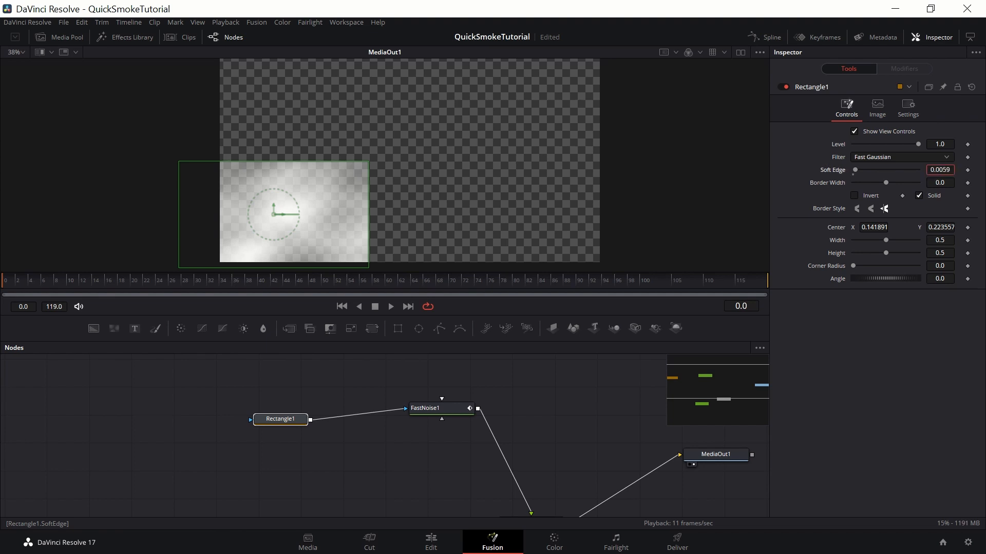
pyautogui.moveTo(855, 170); pyautogui.dragTo(874, 170)
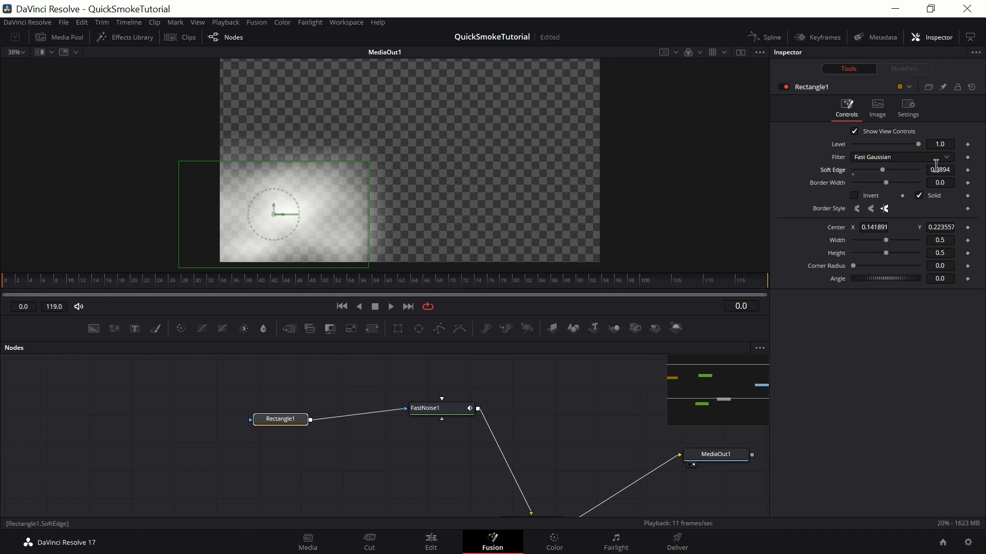
pyautogui.moveTo(885, 170); pyautogui.dragTo(926, 168)
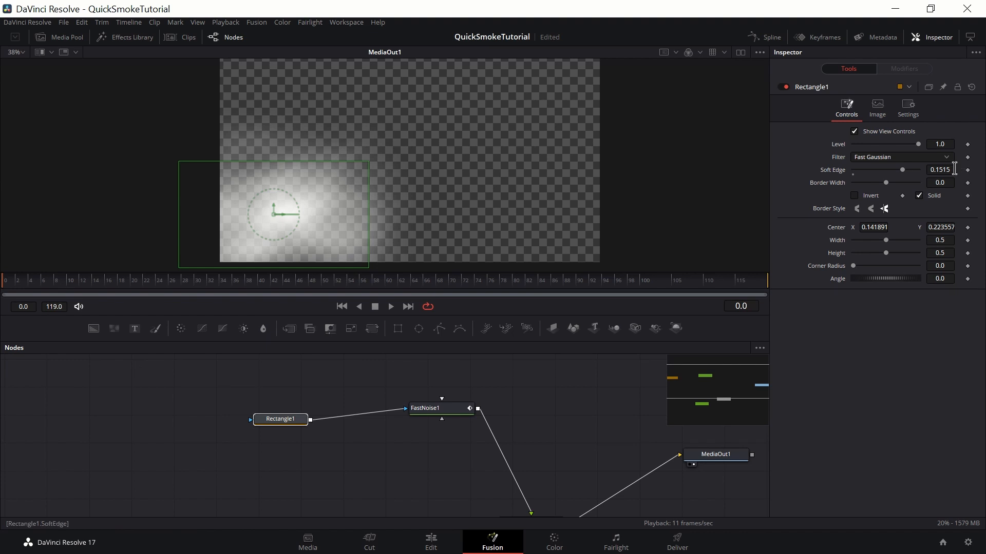
pyautogui.moveTo(937, 170); pyautogui.dragTo(943, 170)
# Keyframe the Rectangle1 Center at frame 0, and at frame 50 move it to about X 0.549, Y 0.512.
pyautogui.moveTo(250, 427); pyautogui.dragTo(232, 430)
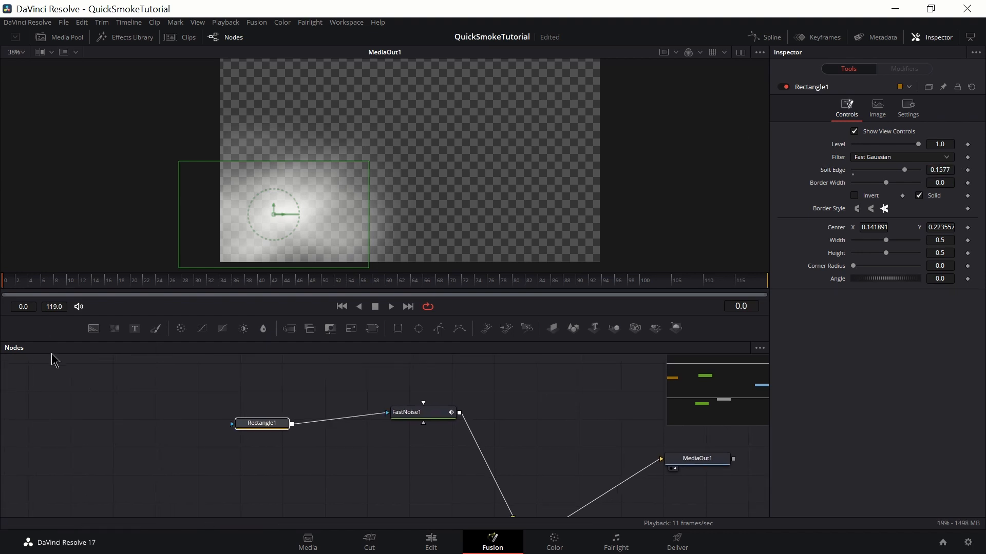
pyautogui.moveTo(394, 430); pyautogui.dragTo(377, 429)
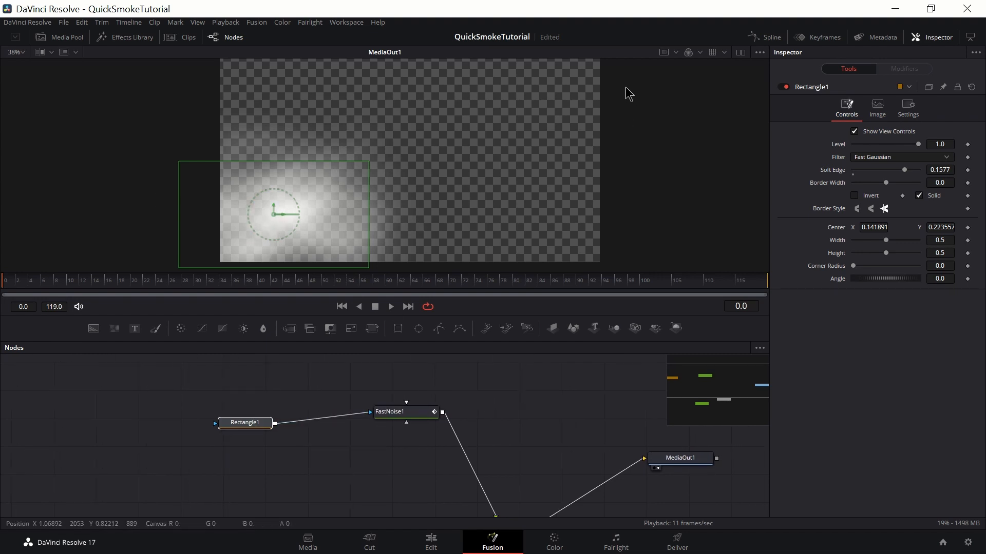
pyautogui.click(968, 228)
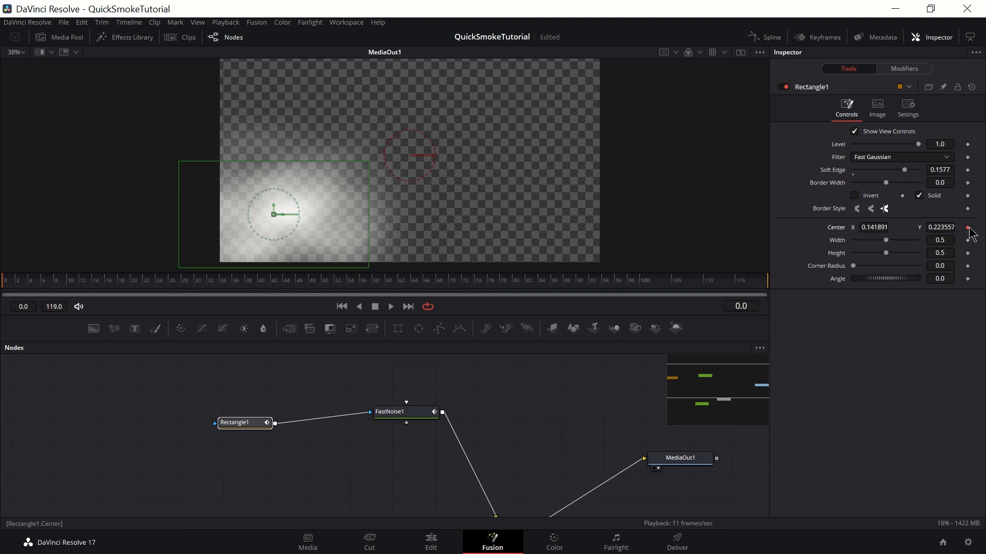
pyautogui.moveTo(110, 287); pyautogui.dragTo(324, 286)
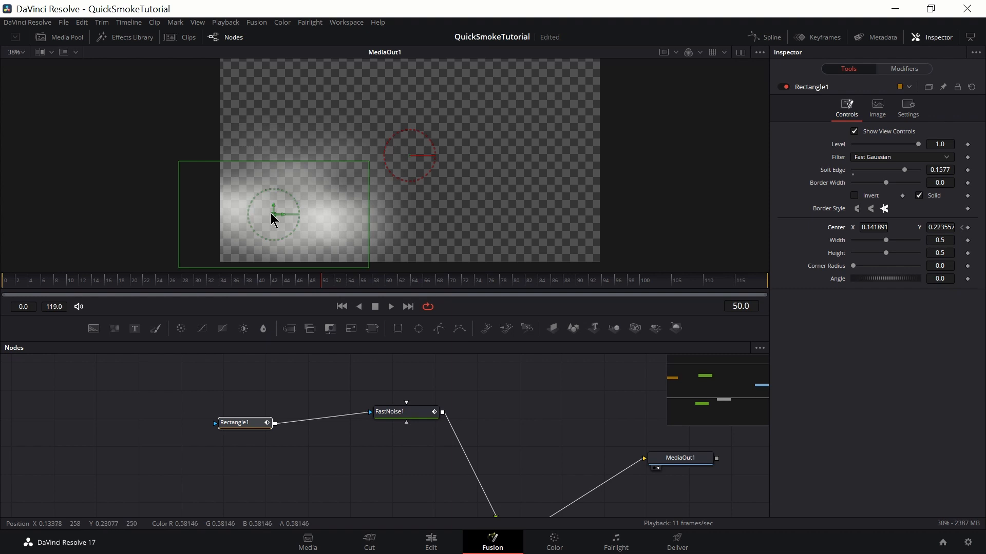
pyautogui.moveTo(272, 216); pyautogui.dragTo(428, 153)
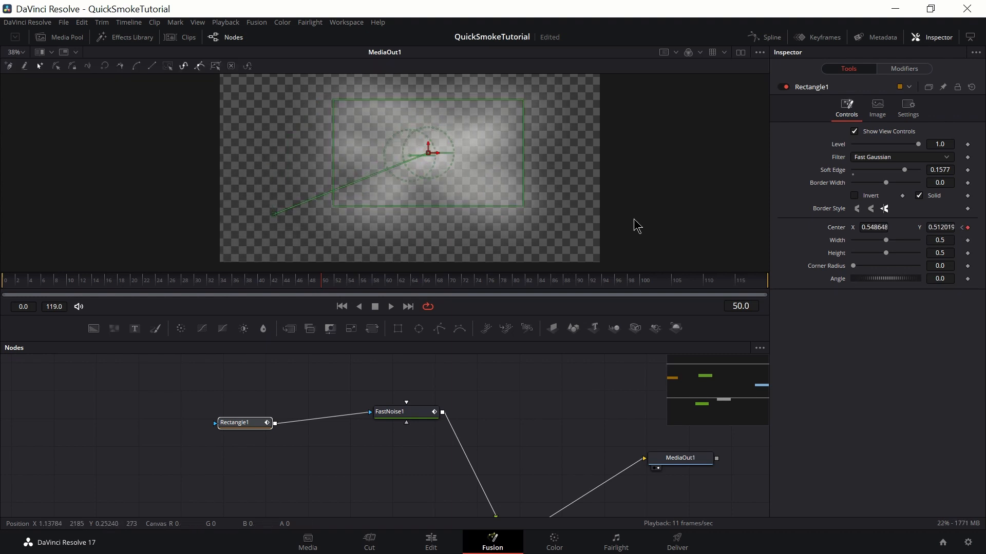
# Keyframe the Rectangle1 Center at frame 83 and move it beyond the frame's upper-right corner, to about X 1.169, Y 0.827.
pyautogui.moveTo(341, 285); pyautogui.dragTo(531, 286)
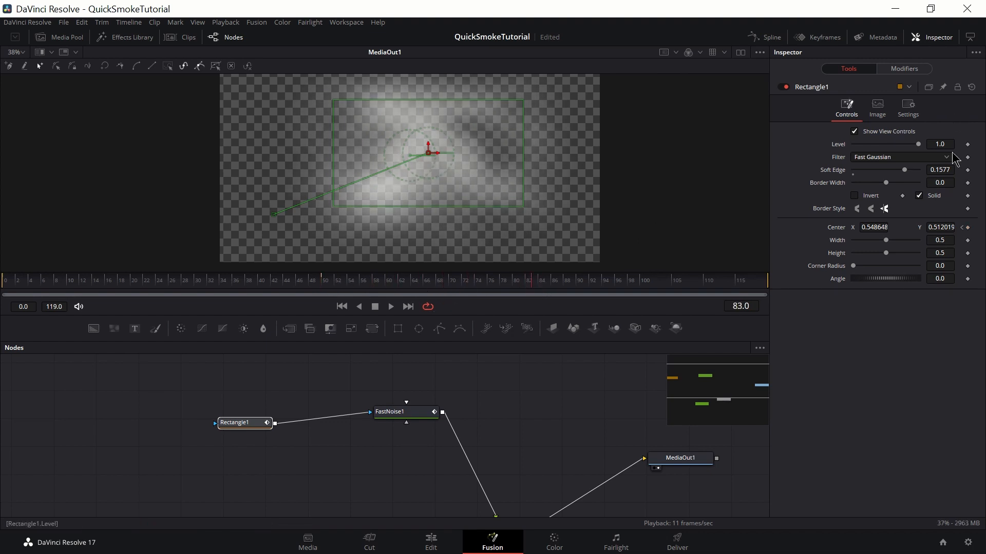
pyautogui.click(968, 227)
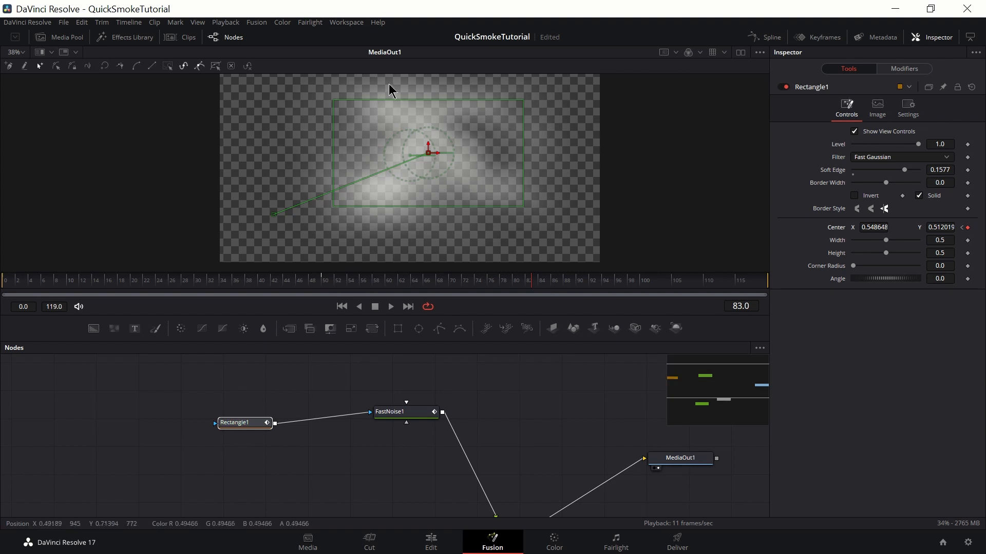
pyautogui.moveTo(433, 153); pyautogui.dragTo(664, 86)
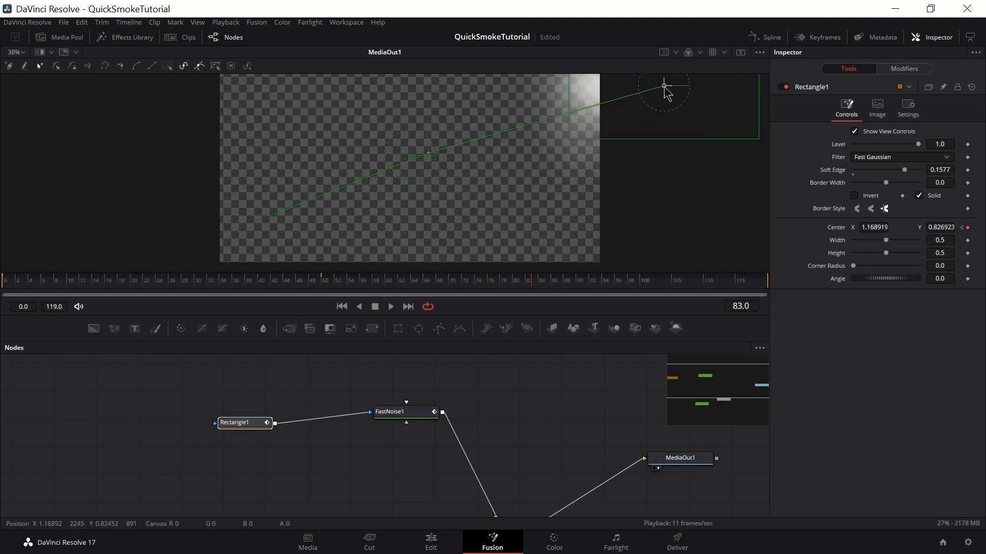
# Play the mask's movement from frame 0 through its exit from the frame, then return to frame 0.
pyautogui.moveTo(518, 280); pyautogui.dragTo(0, 401)
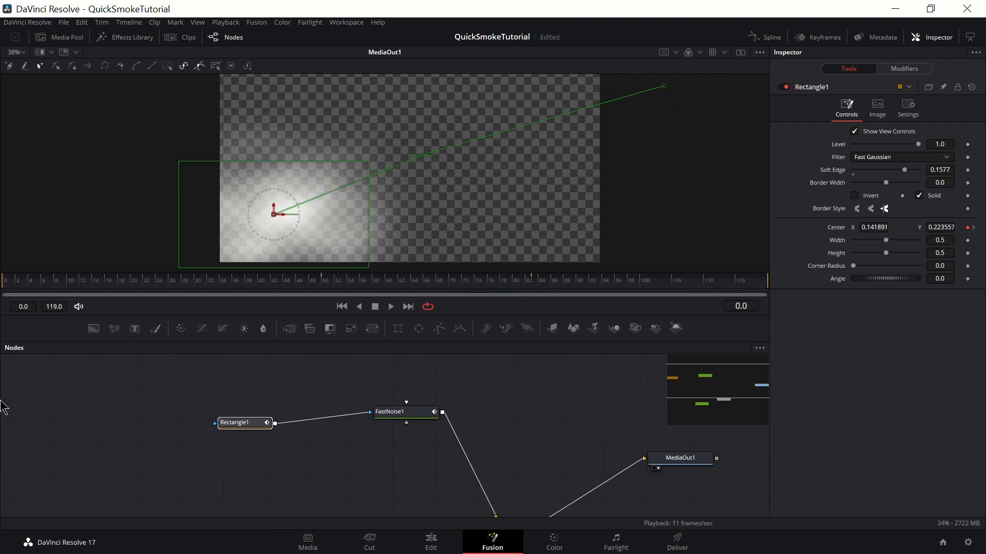
pyautogui.click(92, 406)
pyautogui.press('space')
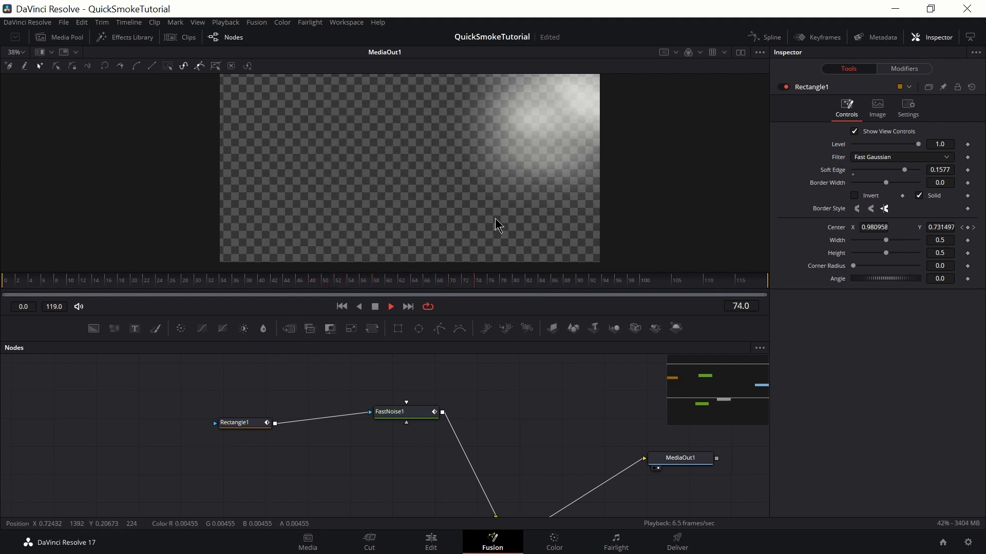
pyautogui.press('space')
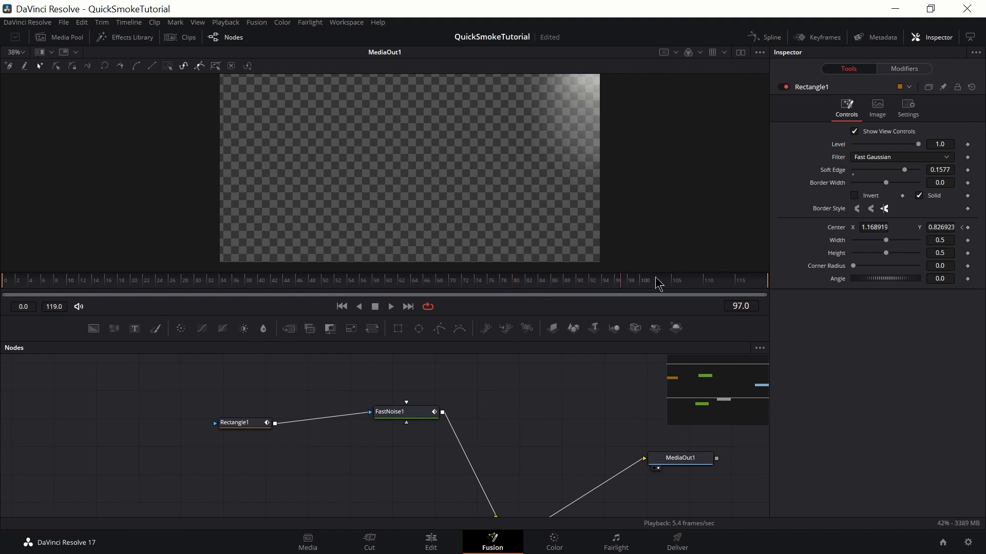
pyautogui.click(4, 280)
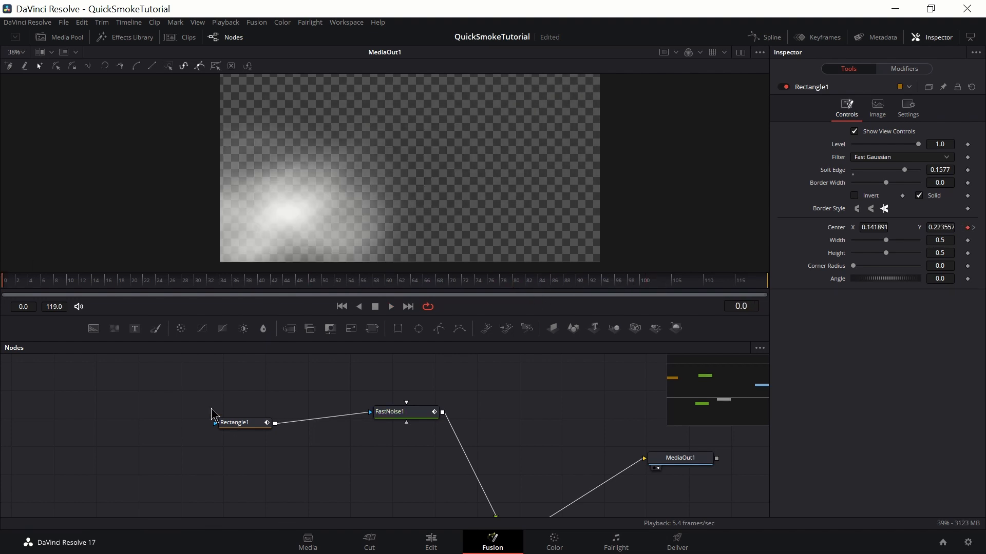
# Raise the end point of Rectangle1's motion path to about X 1.159, Y 0.897.
pyautogui.click(240, 424)
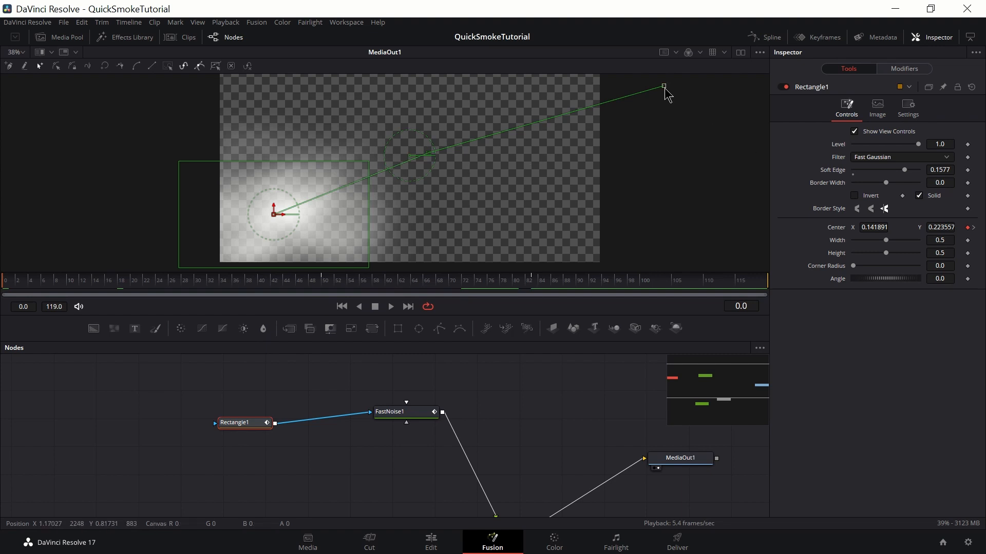
pyautogui.moveTo(665, 87); pyautogui.dragTo(662, 80)
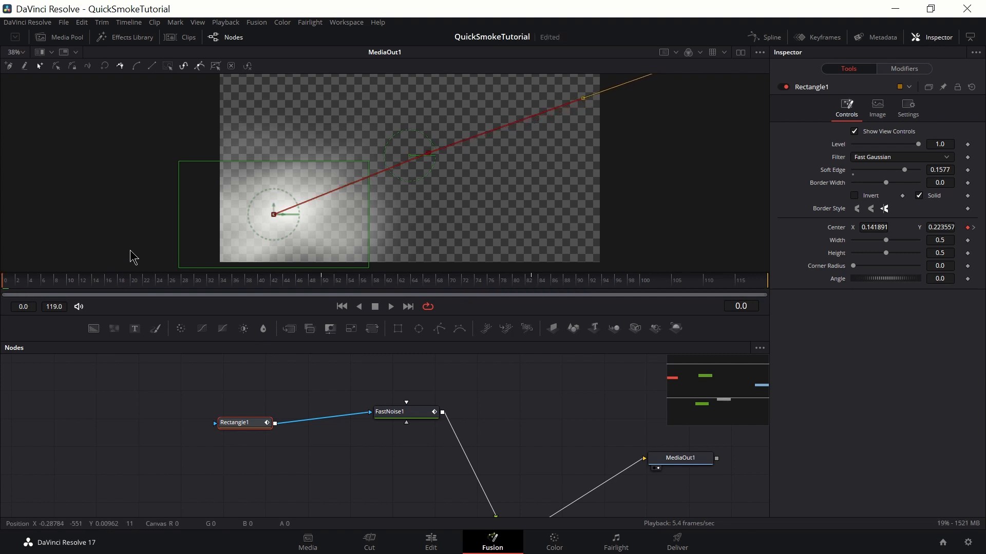
pyautogui.moveTo(260, 423); pyautogui.dragTo(252, 425)
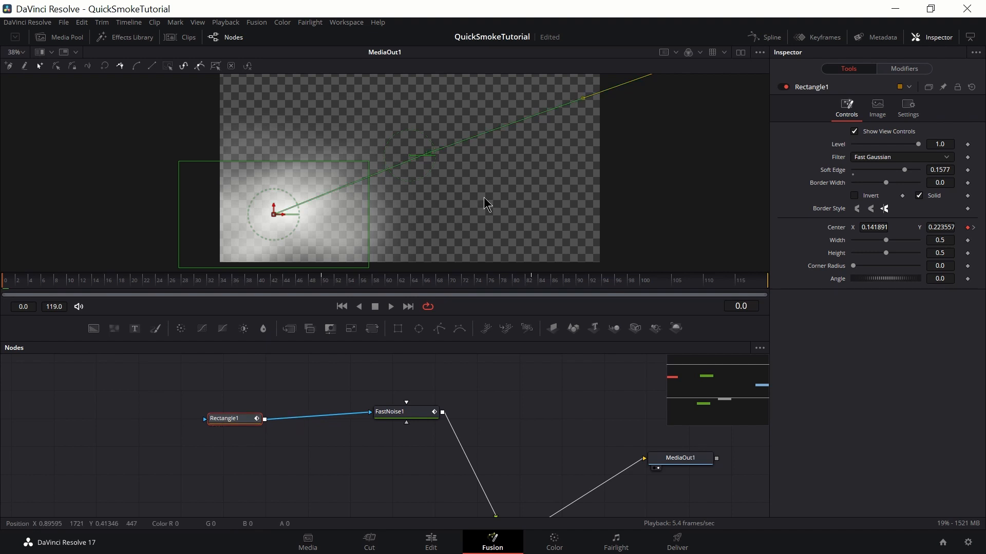
# Keyframe the Rectangle1 Width and Height at frame 0, and at frame 50 set Width to 0.524 and Height to 0.54.
pyautogui.click(967, 240)
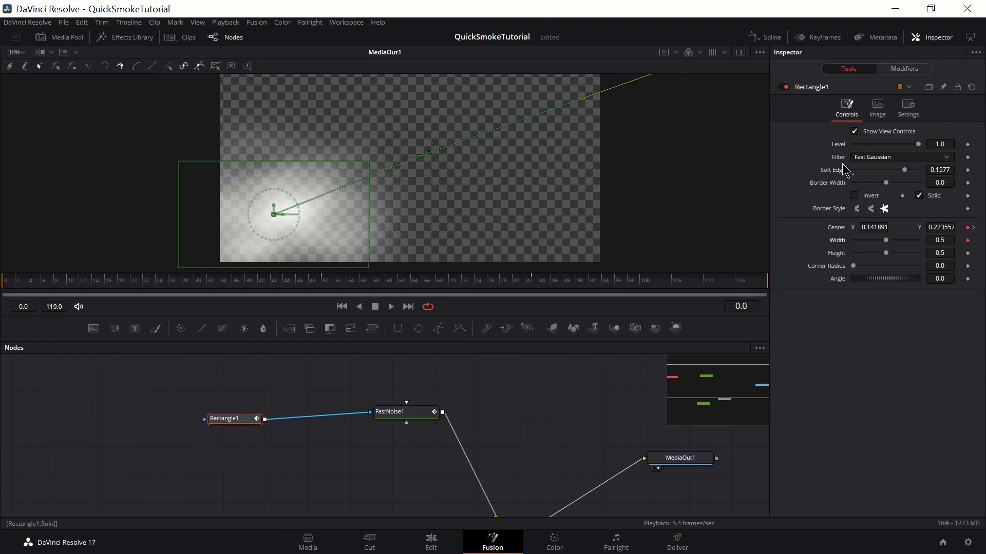
pyautogui.click(967, 254)
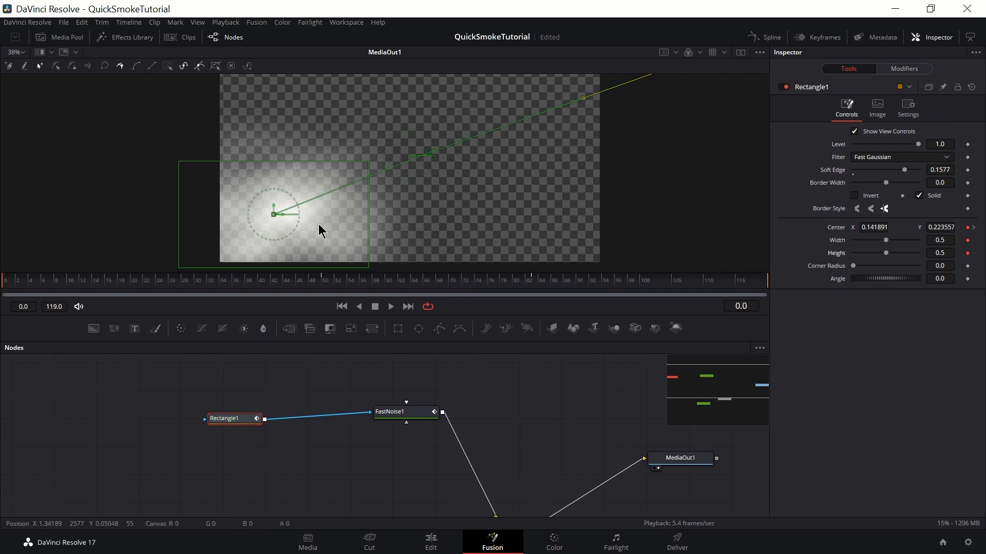
pyautogui.moveTo(5, 272); pyautogui.dragTo(325, 287)
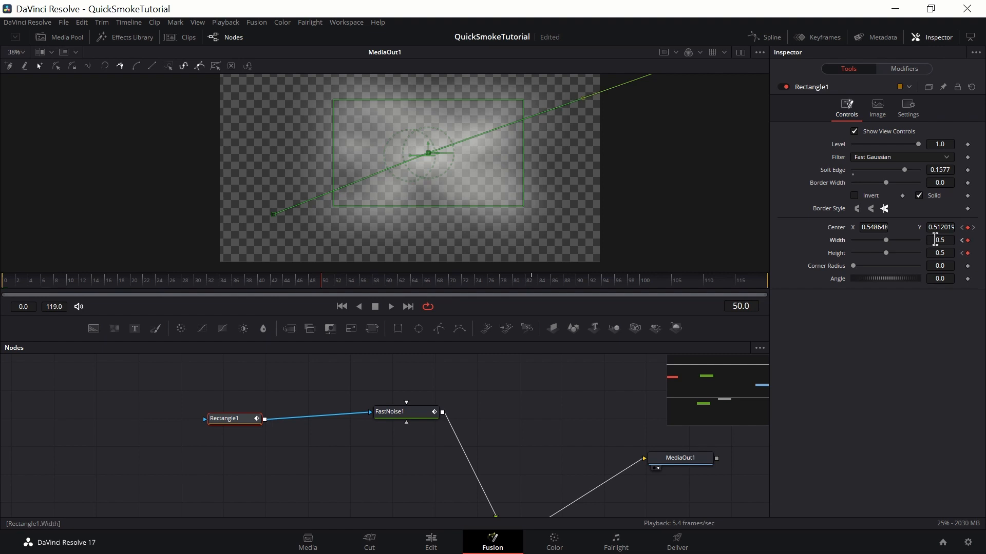
pyautogui.moveTo(885, 240); pyautogui.dragTo(888, 253)
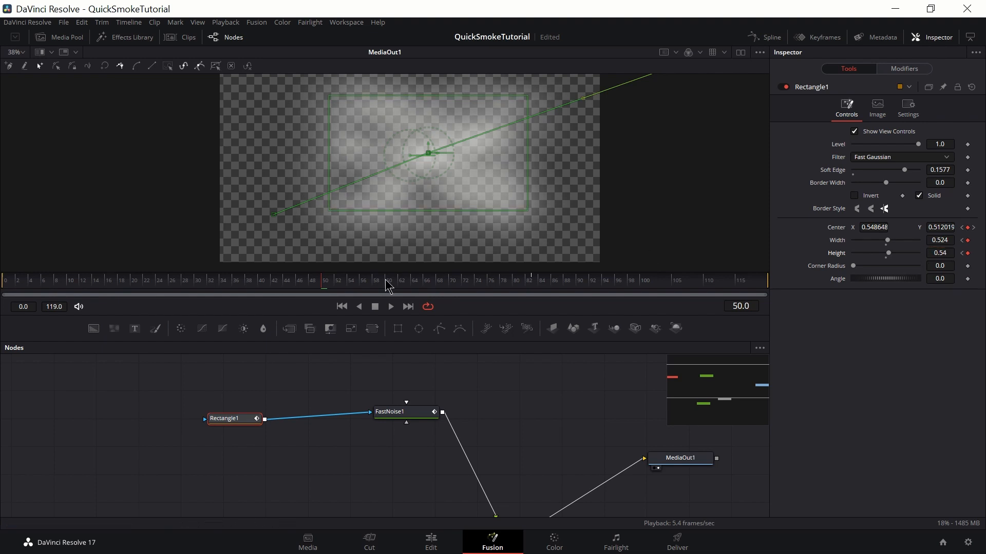
# Keyframe the Rectangle1 Width and Height at frame 83, setting Width to 0.436 and Height to 0.392.
pyautogui.moveTo(387, 280); pyautogui.dragTo(532, 277)
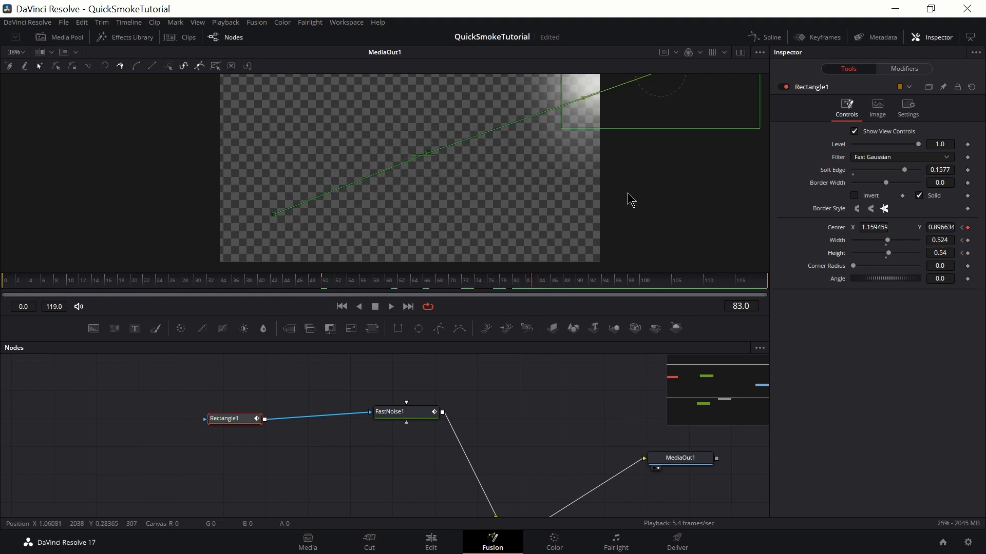
pyautogui.moveTo(644, 175); pyautogui.dragTo(516, 246)
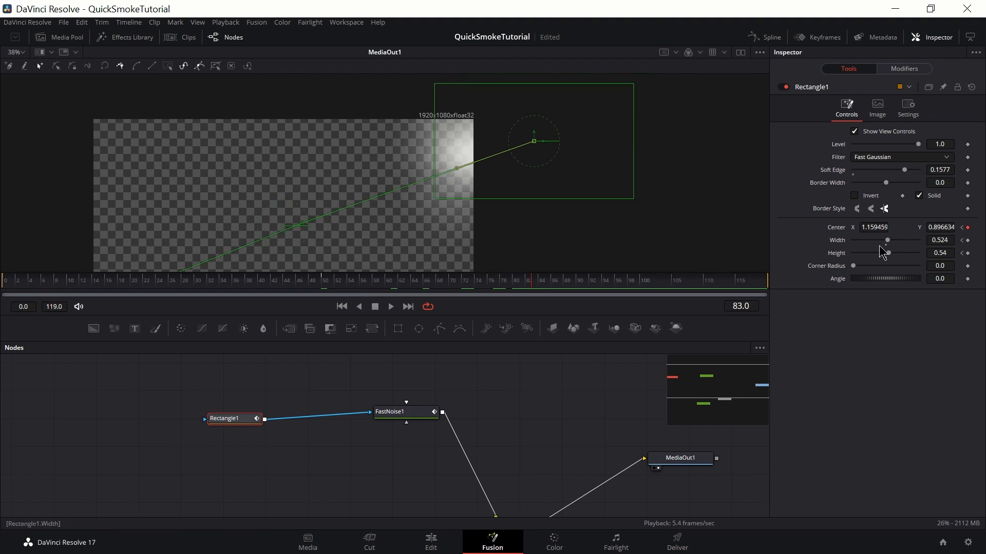
pyautogui.click(967, 240)
pyautogui.click(968, 253)
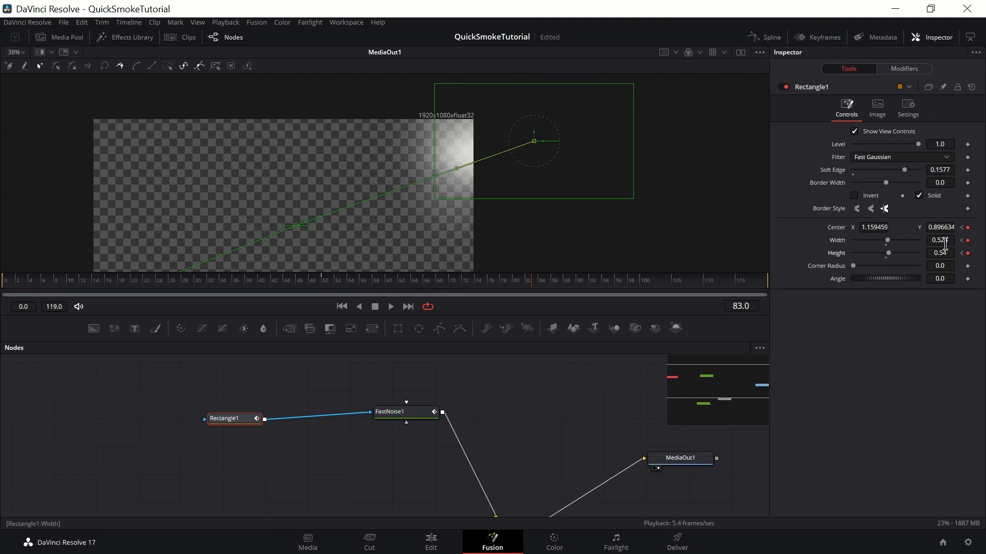
pyautogui.moveTo(945, 242)
pyautogui.mouseDown()
pyautogui.moveTo(927, 242)
pyautogui.moveTo(941, 257)
pyautogui.mouseUp()
pyautogui.moveTo(478, 153); pyautogui.dragTo(589, 136)
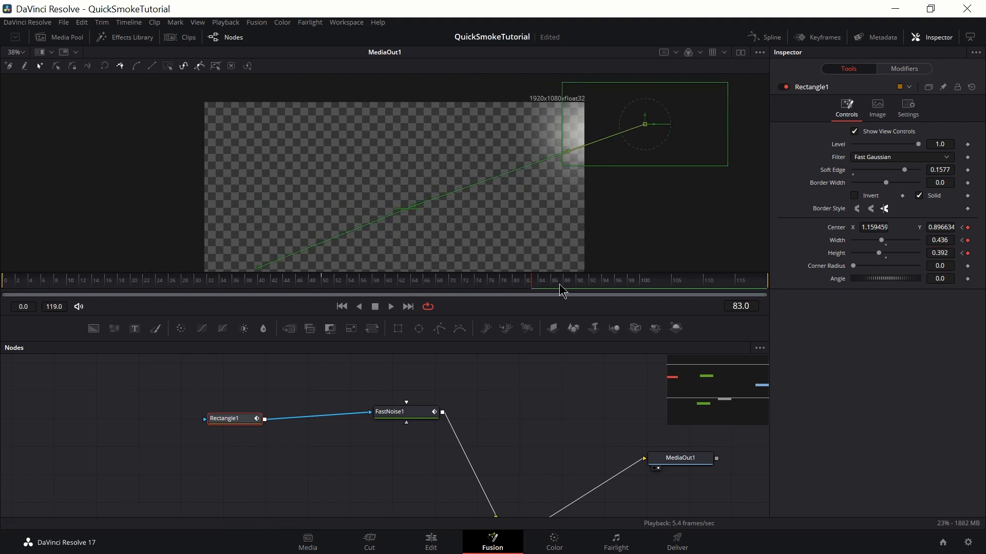
# Keyframe the Rectangle1 Center at frame 90 and move it fully outside the frame, to about X 1.378, Y 1.082.
pyautogui.moveTo(561, 284); pyautogui.dragTo(614, 278)
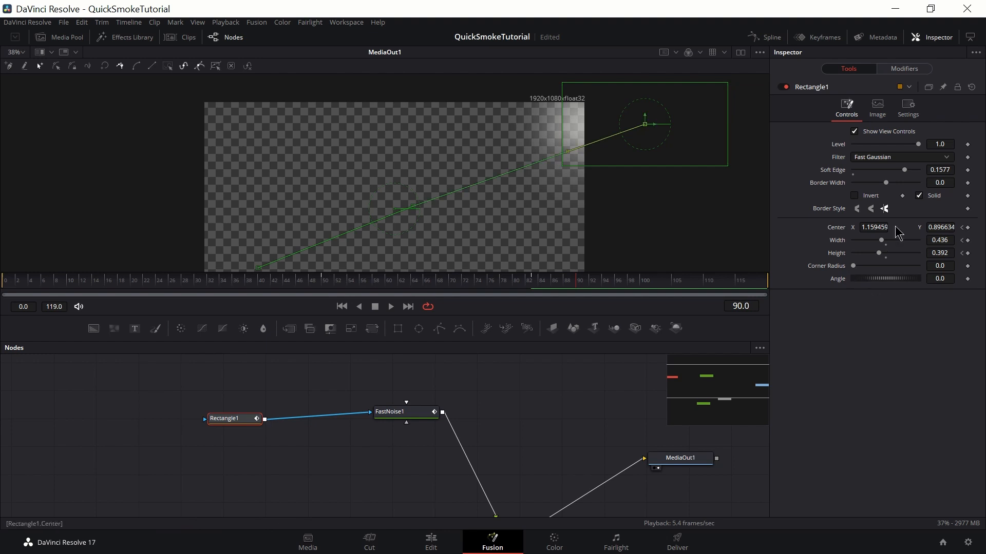
pyautogui.click(968, 228)
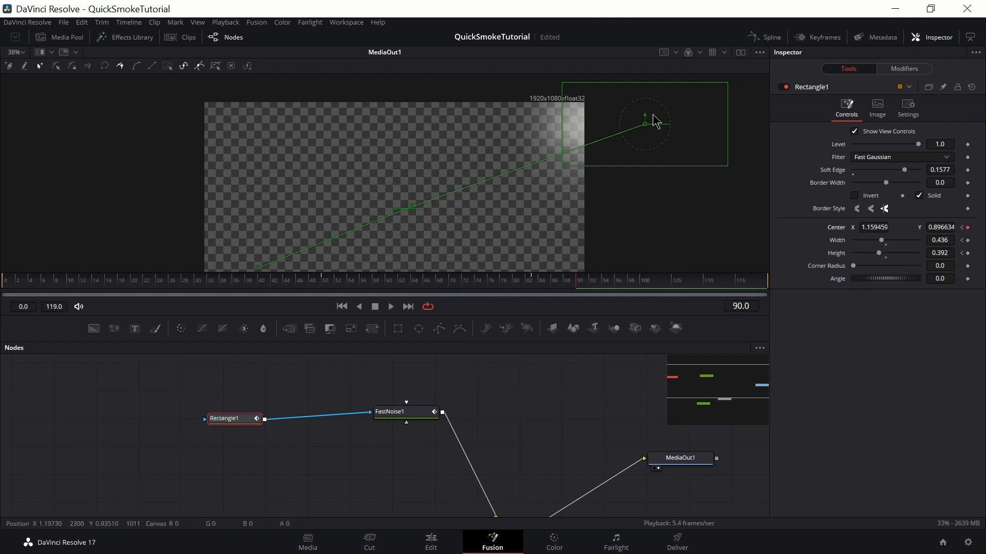
pyautogui.moveTo(648, 128); pyautogui.dragTo(732, 93)
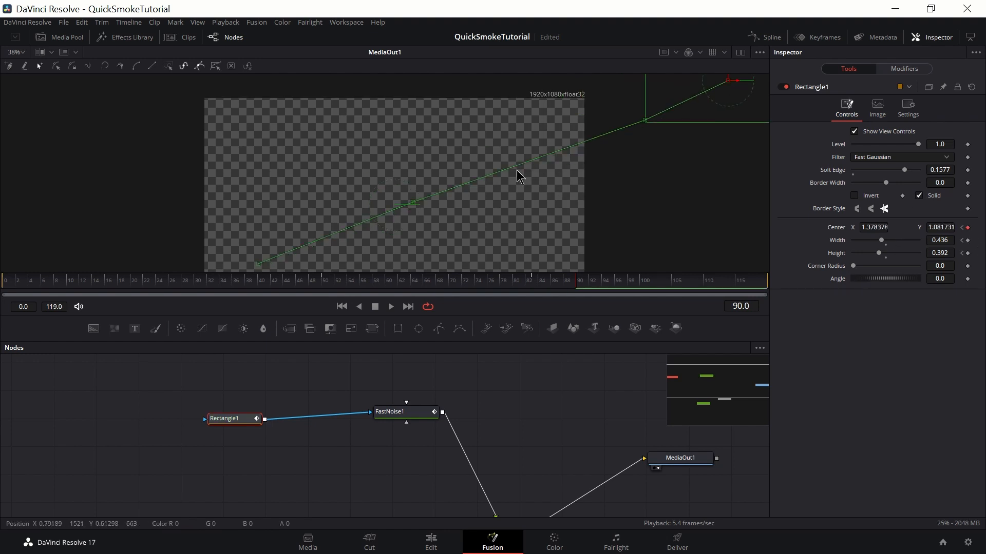
# Play the smoke animation from frame 0 to check the mask's motion and size changes, then return to frame 0.
pyautogui.moveTo(579, 285); pyautogui.dragTo(3, 241)
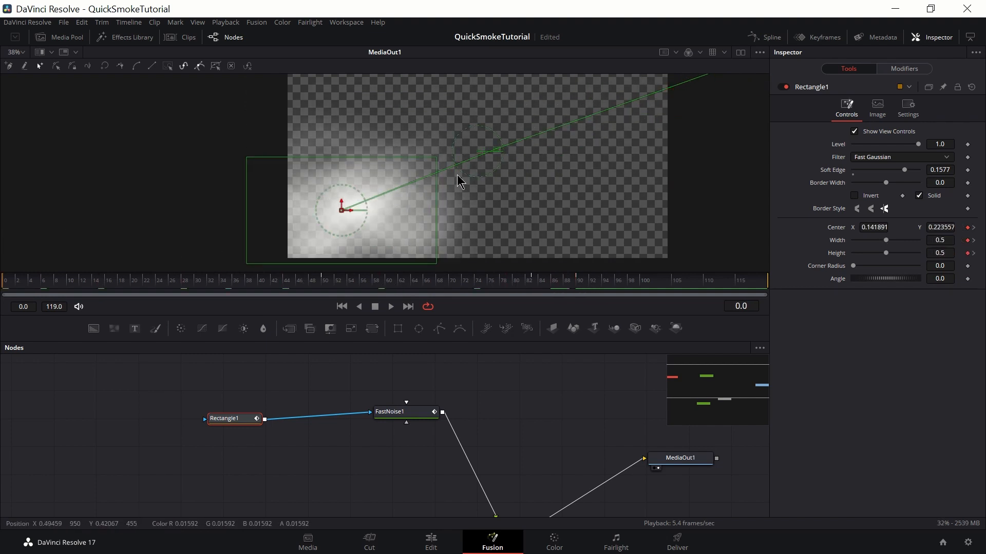
pyautogui.moveTo(620, 155); pyautogui.dragTo(599, 155)
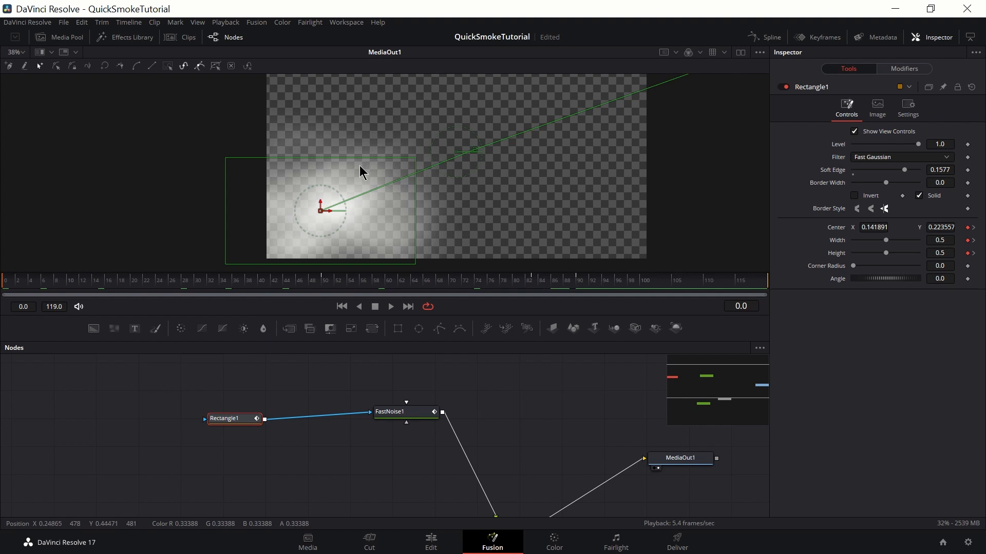
pyautogui.click(390, 306)
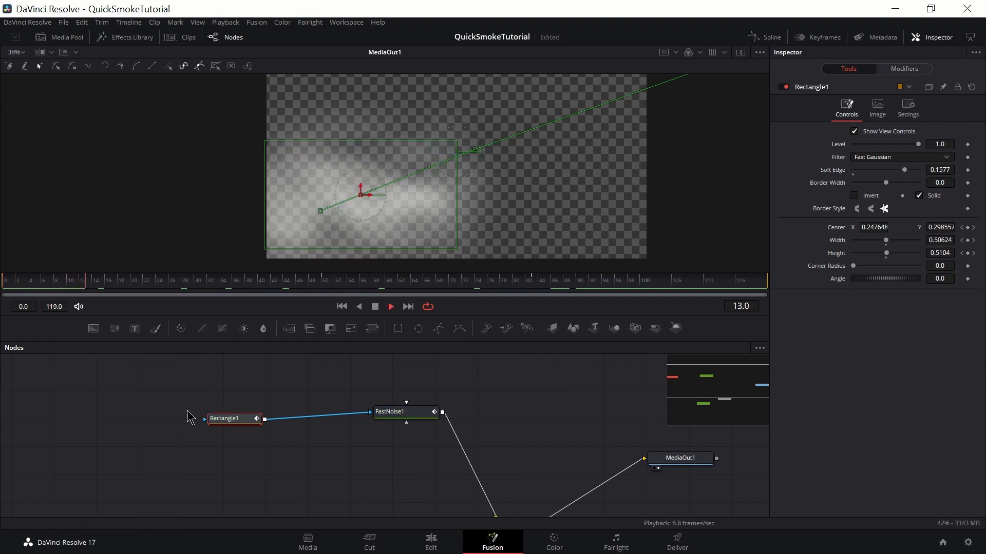
pyautogui.click(291, 376)
pyautogui.moveTo(90, 279); pyautogui.dragTo(0, 261)
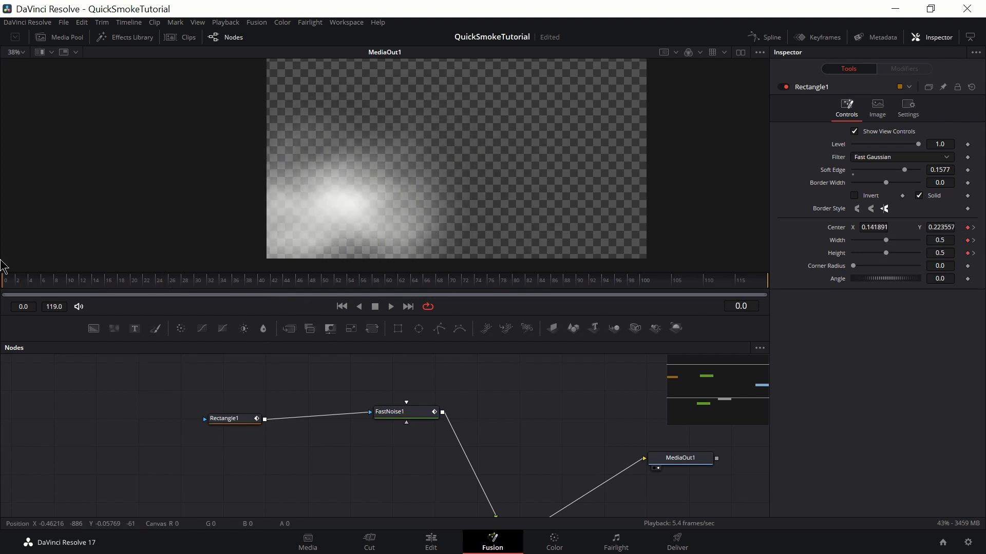
pyautogui.press('space')
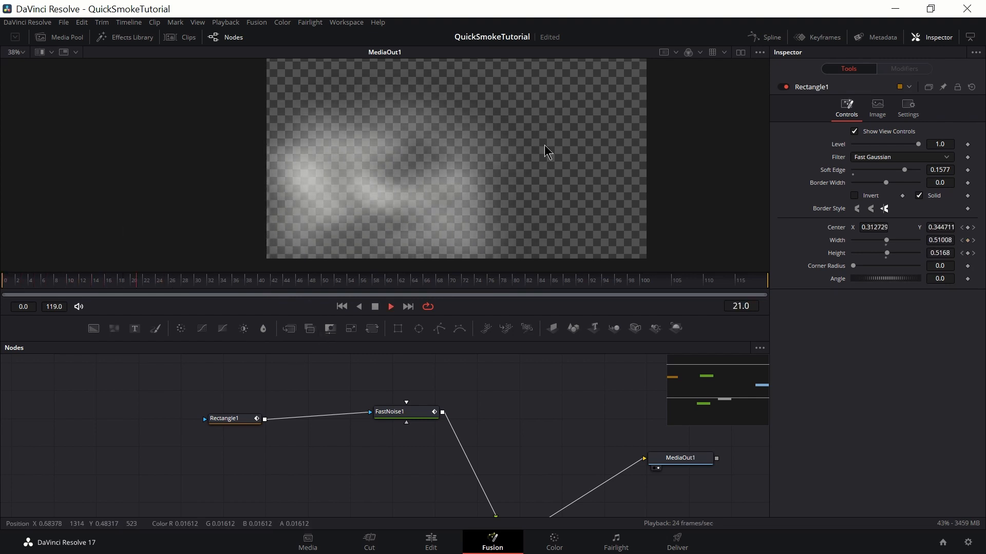
pyautogui.moveTo(544, 145); pyautogui.dragTo(454, 187)
pyautogui.scroll(-1, 365, 169)
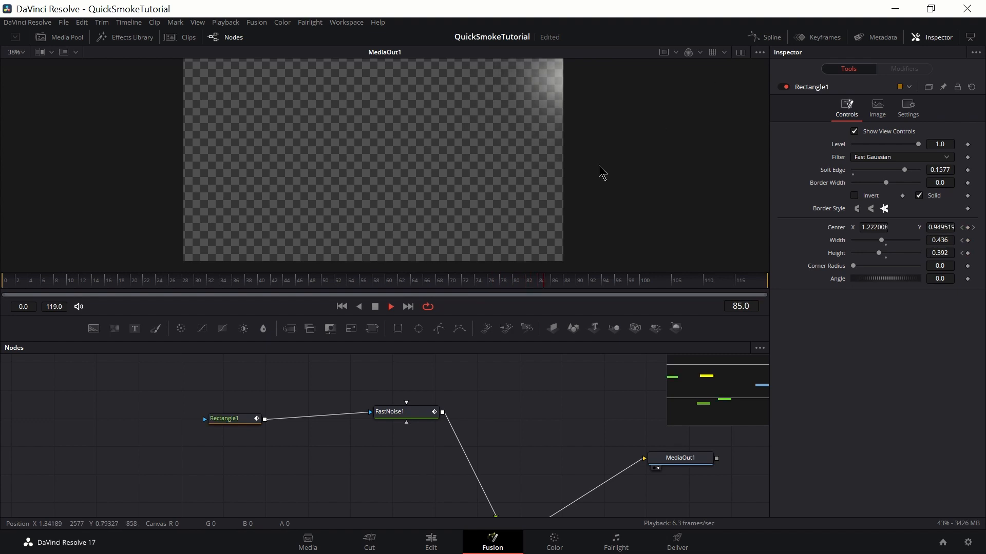
pyautogui.moveTo(572, 284); pyautogui.dragTo(3, 264)
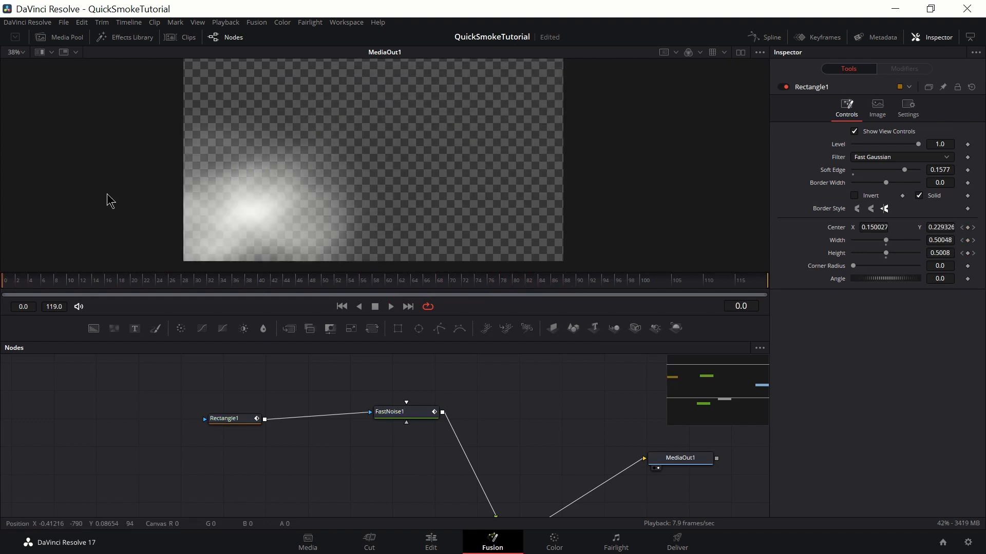
# Switch to the Edit page and set the Fusion Composition clip's Opacity to 39.69.
pyautogui.click(431, 539)
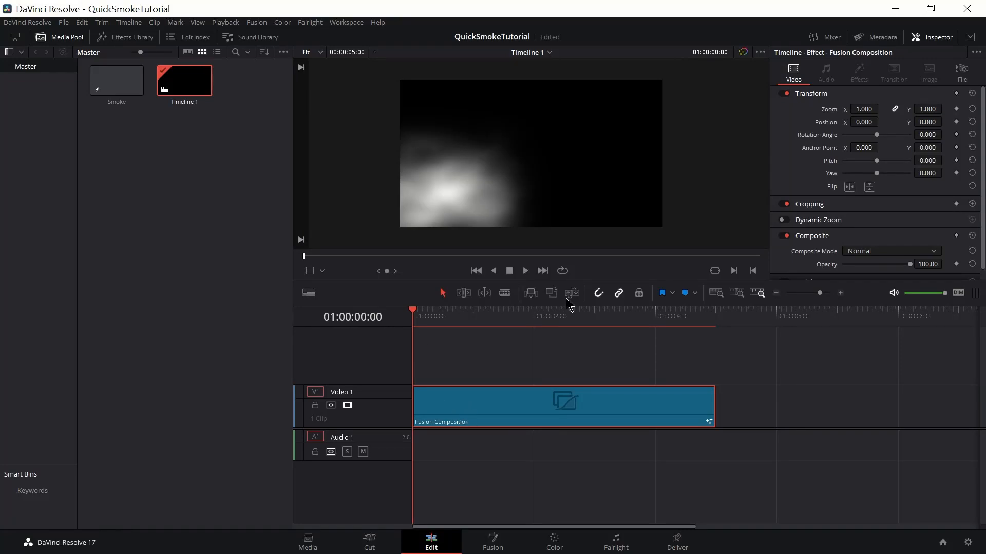
pyautogui.scroll(-1, 884, 143)
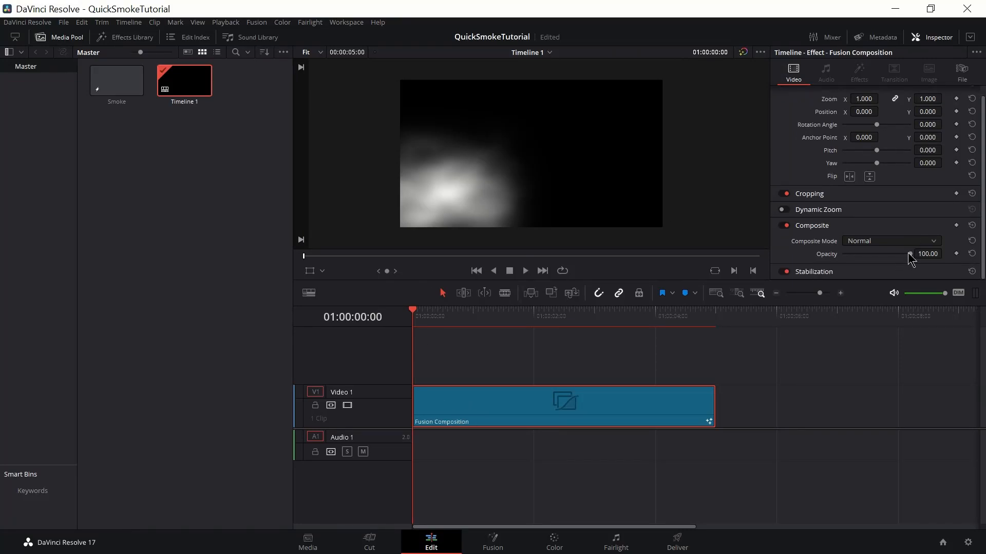
pyautogui.moveTo(909, 253); pyautogui.dragTo(860, 262)
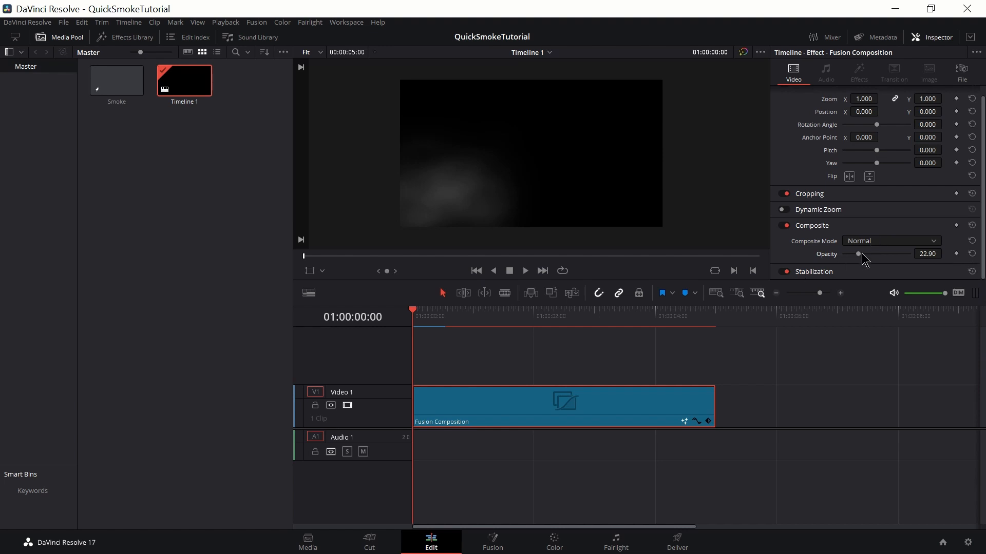
pyautogui.moveTo(862, 254); pyautogui.dragTo(869, 254)
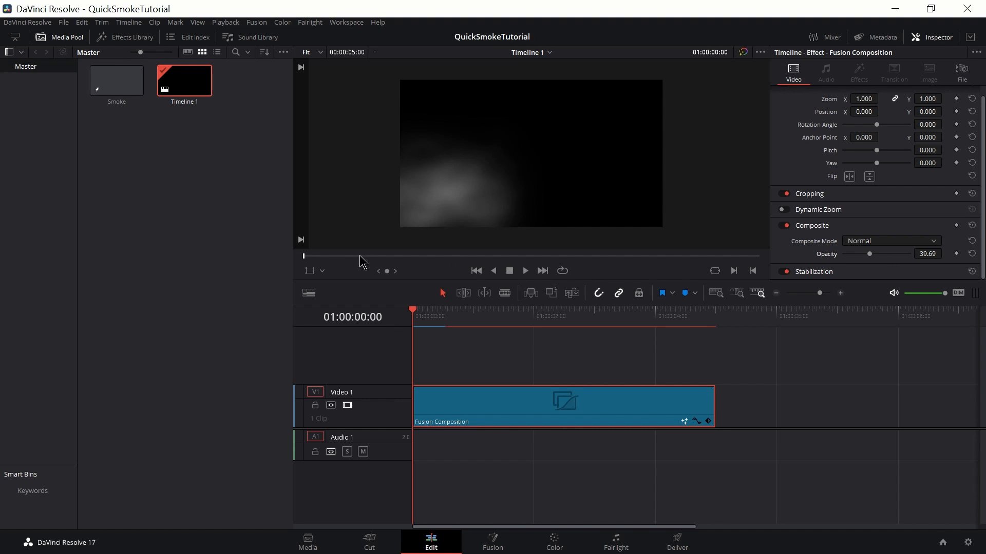
# Play the semi-transparent smoke clip from the start of the timeline several times to review it.
pyautogui.press('space')
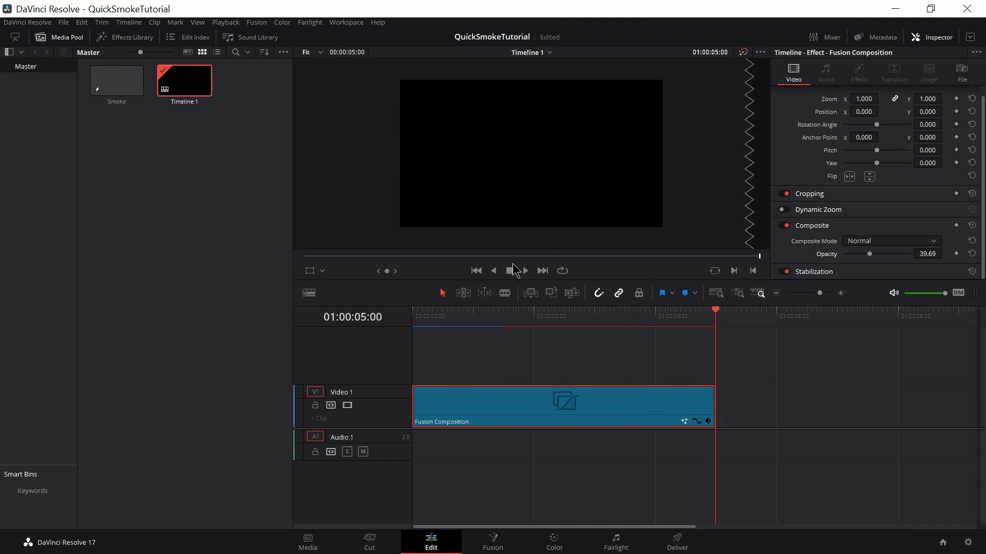
pyautogui.click(476, 271)
pyautogui.press('space')
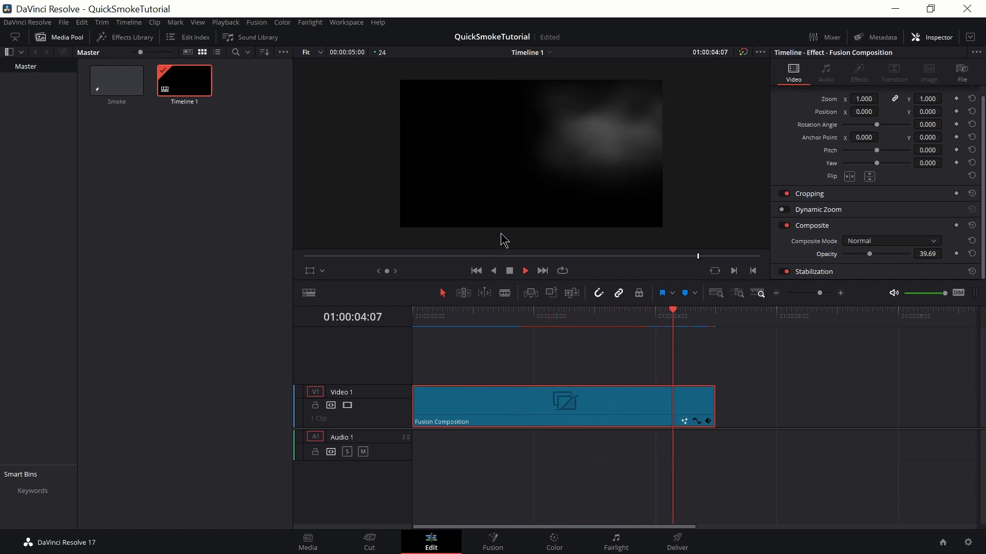
pyautogui.click(477, 272)
pyautogui.press('space')
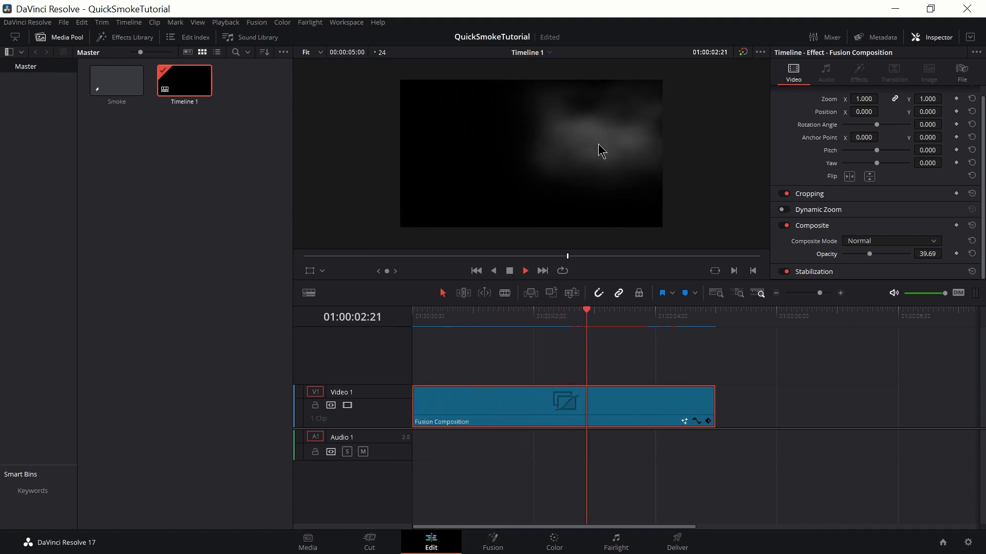
# Keyframe the Fusion Composition clip's Opacity on its last frame, 01:00:04:23, and set it to 6.87.
pyautogui.press('space')
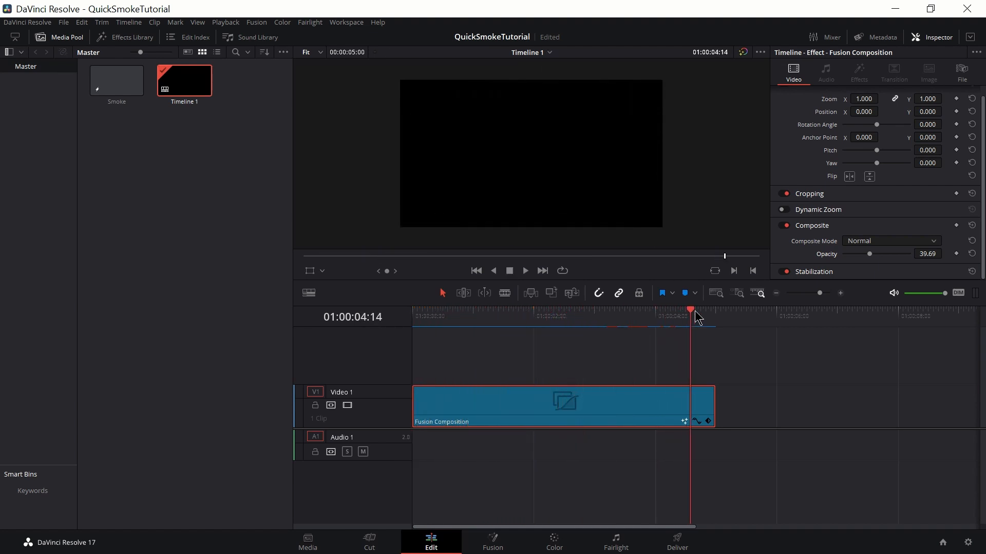
pyautogui.moveTo(694, 317); pyautogui.dragTo(385, 294)
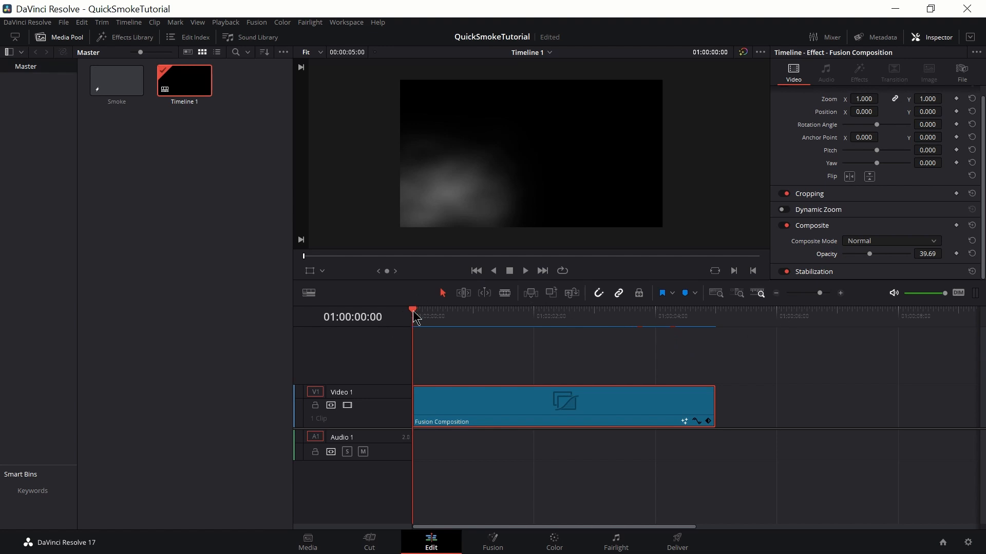
pyautogui.moveTo(416, 317); pyautogui.dragTo(708, 317)
pyautogui.press('Right')
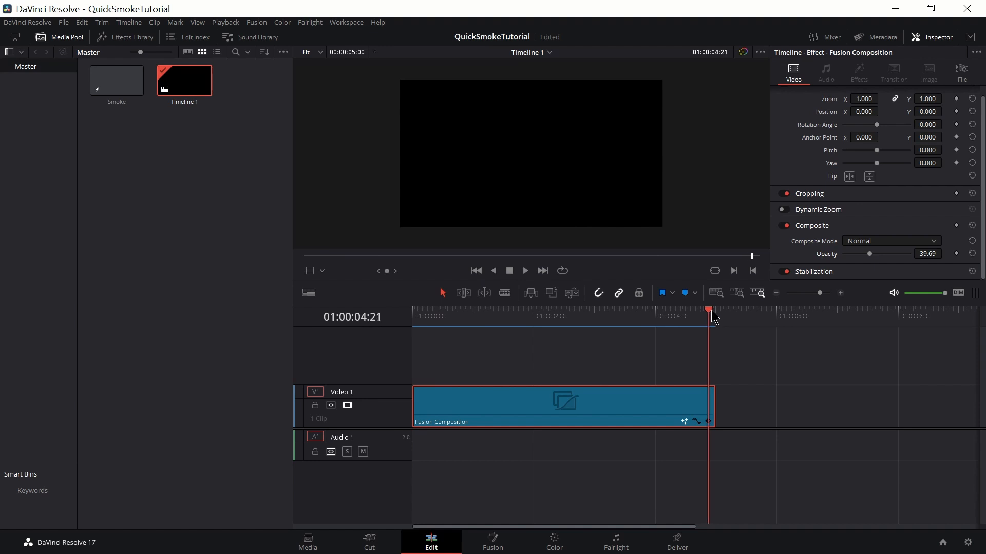
pyautogui.press('Right')
pyautogui.press('Right')
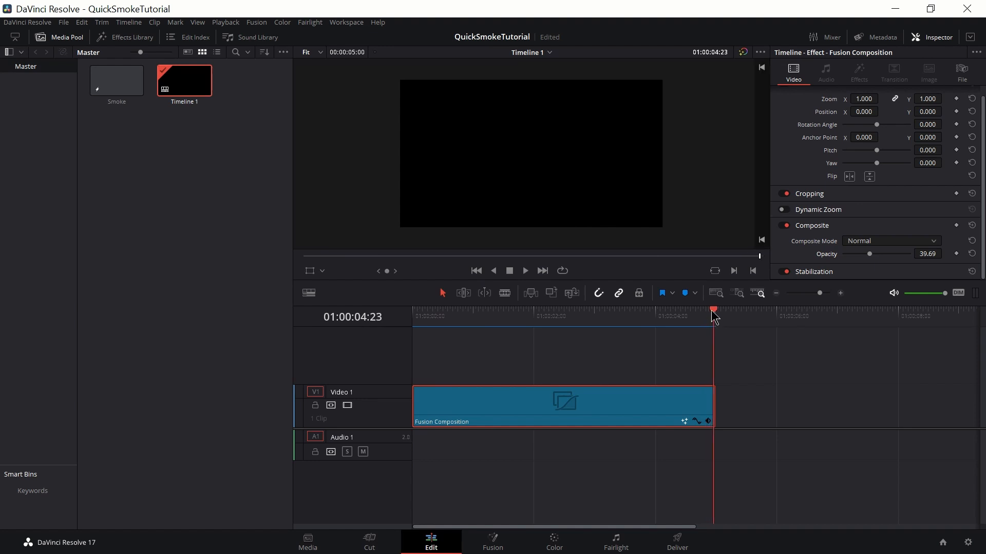
pyautogui.click(957, 254)
pyautogui.moveTo(848, 255); pyautogui.dragTo(847, 256)
# Return to the start of the timeline and keyframe the clip's Opacity at 35.11.
pyautogui.moveTo(741, 257); pyautogui.dragTo(257, 241)
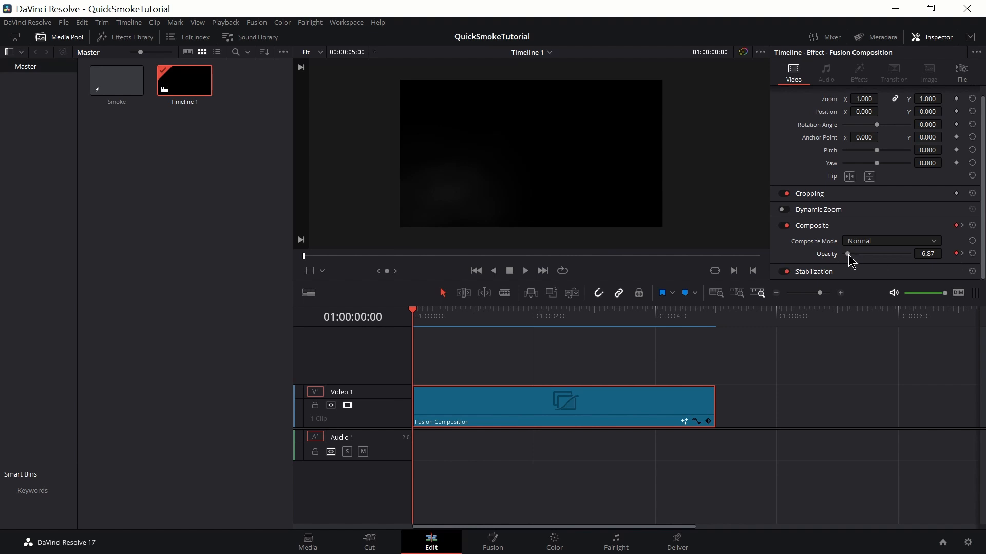
pyautogui.moveTo(848, 255); pyautogui.dragTo(866, 252)
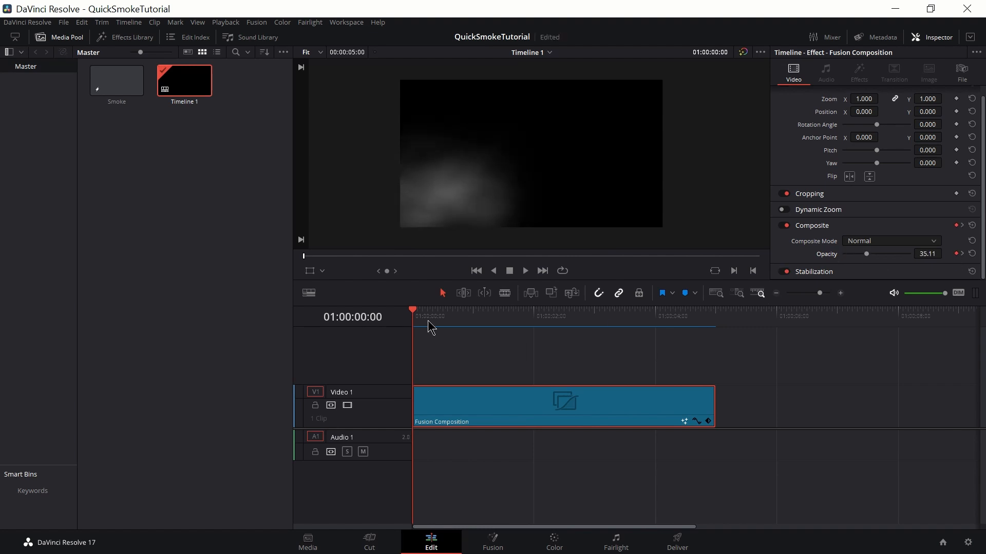
# Check both opacity keyframes at the clip's ends and play the clip from the start to review the fade.
pyautogui.moveTo(424, 318); pyautogui.dragTo(715, 297)
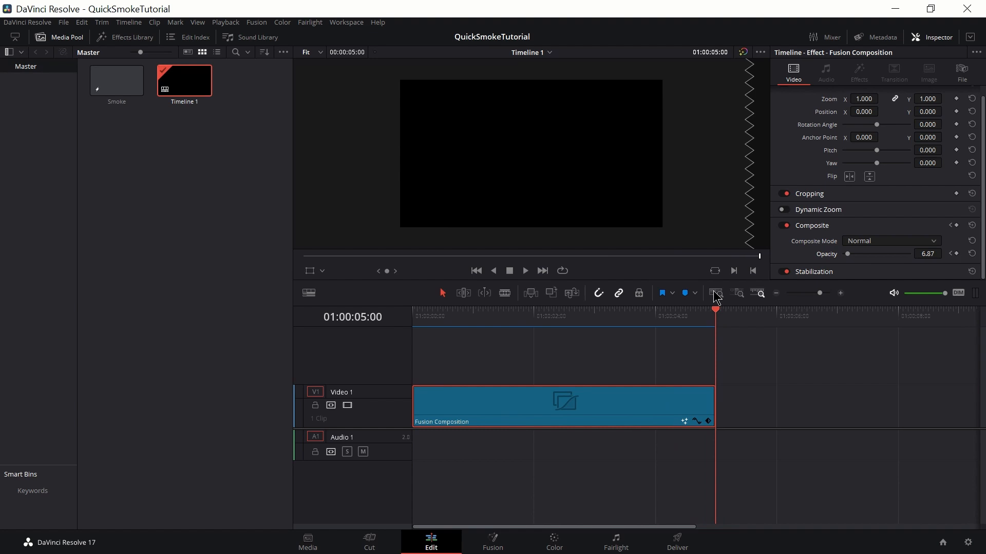
pyautogui.press('Left')
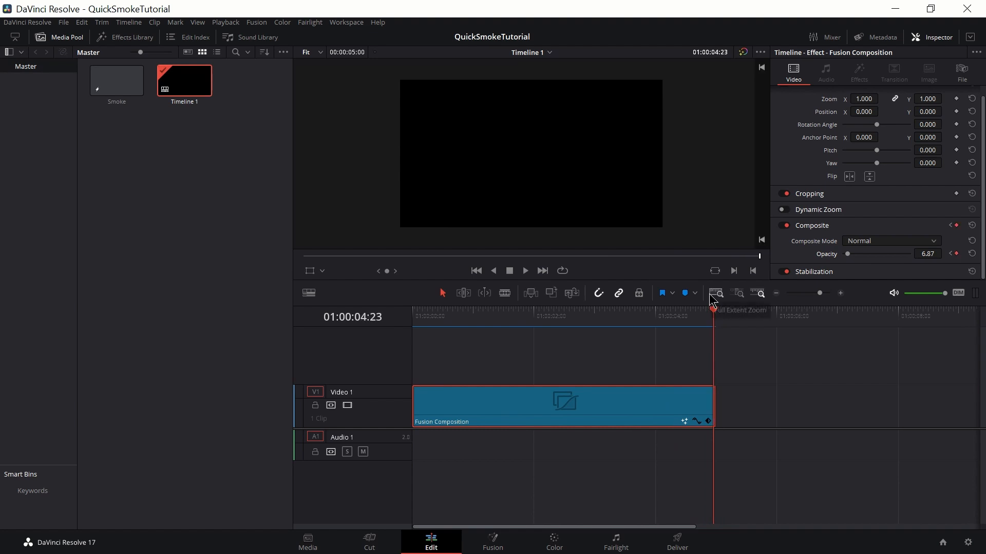
pyautogui.moveTo(683, 321); pyautogui.dragTo(185, 291)
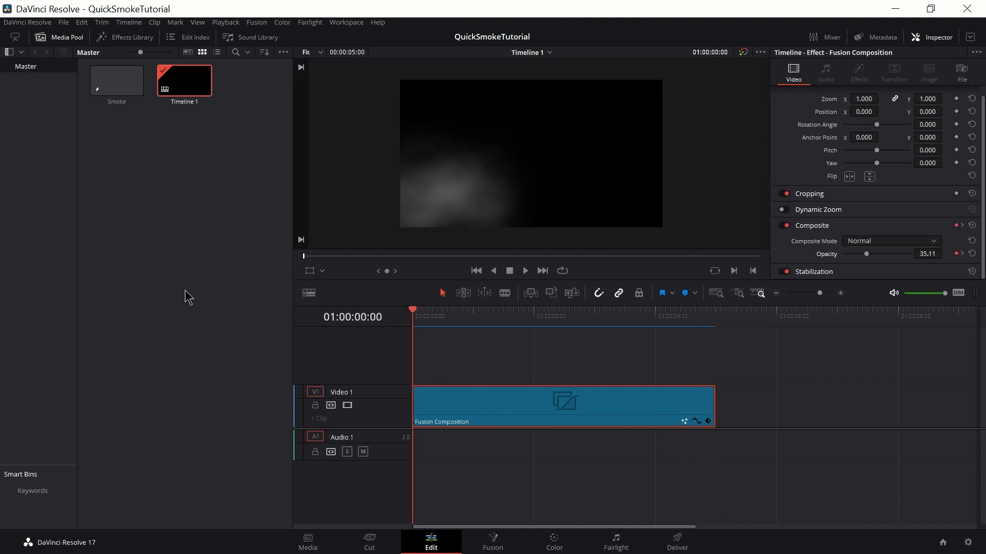
pyautogui.press('space')
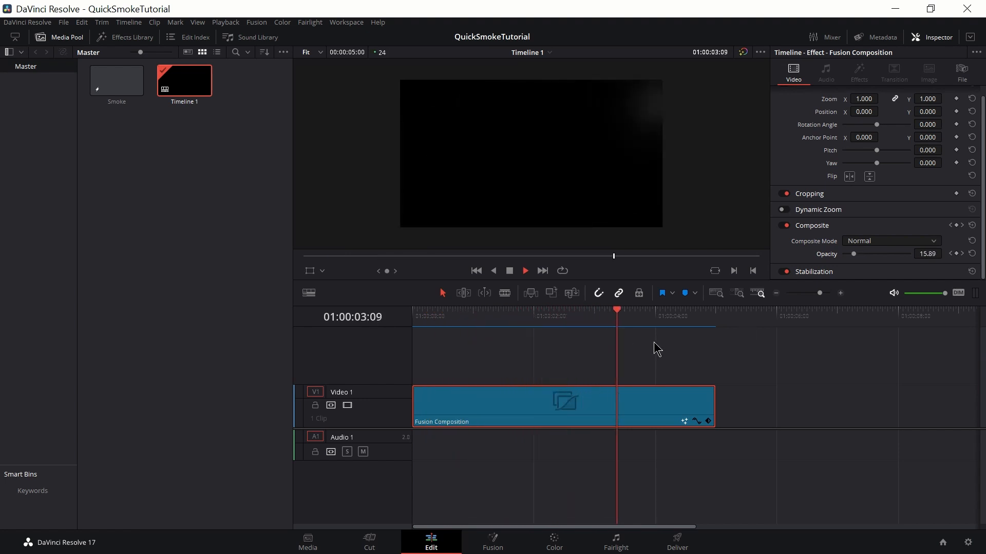
pyautogui.moveTo(688, 318); pyautogui.dragTo(447, 324)
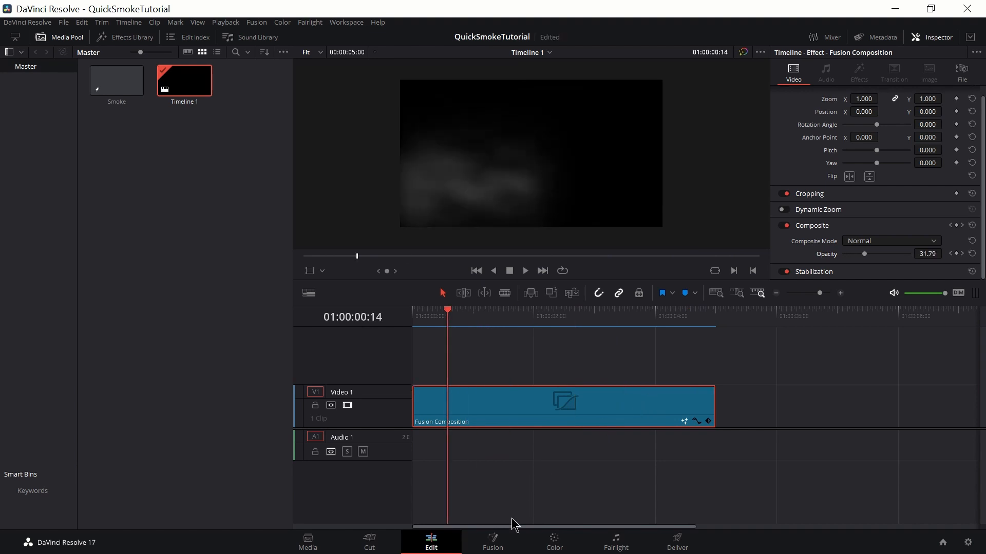
# On the Fusion page, adjust FastNoise1 to Contrast 1.32, Brightness 0.0 and Seethe 0.275.
pyautogui.click(495, 547)
pyautogui.click(506, 498)
pyautogui.moveTo(370, 440); pyautogui.dragTo(453, 463)
pyautogui.click(329, 408)
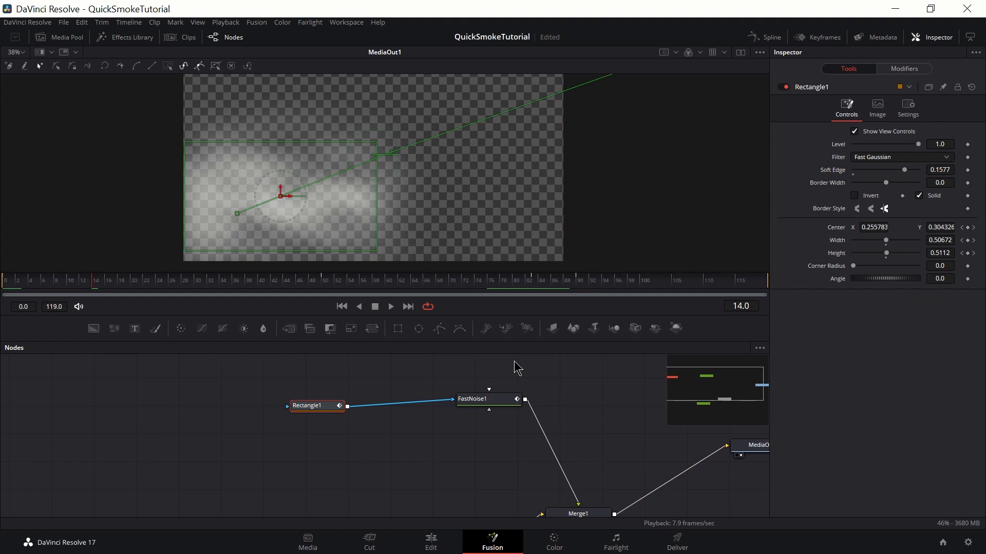
pyautogui.click(503, 402)
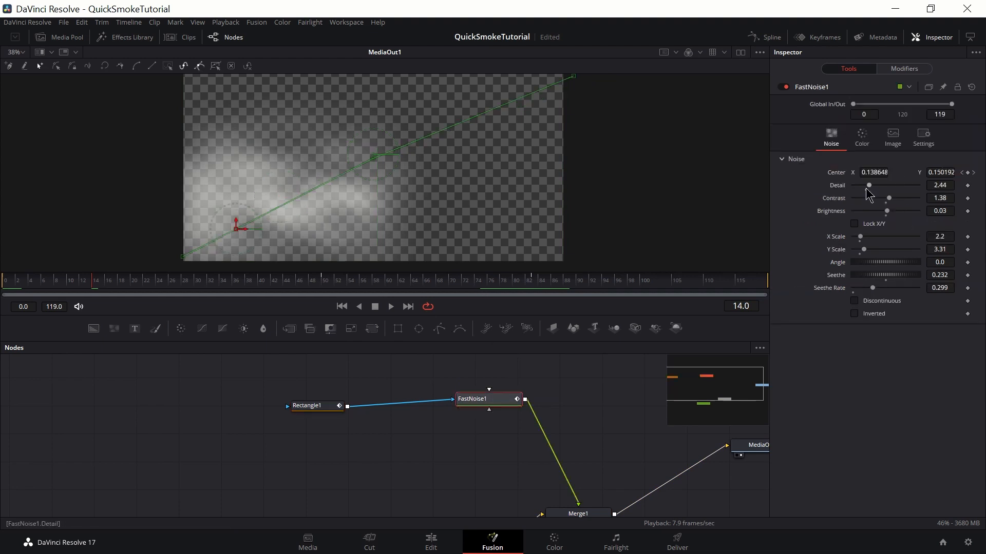
pyautogui.moveTo(869, 187); pyautogui.dragTo(887, 198)
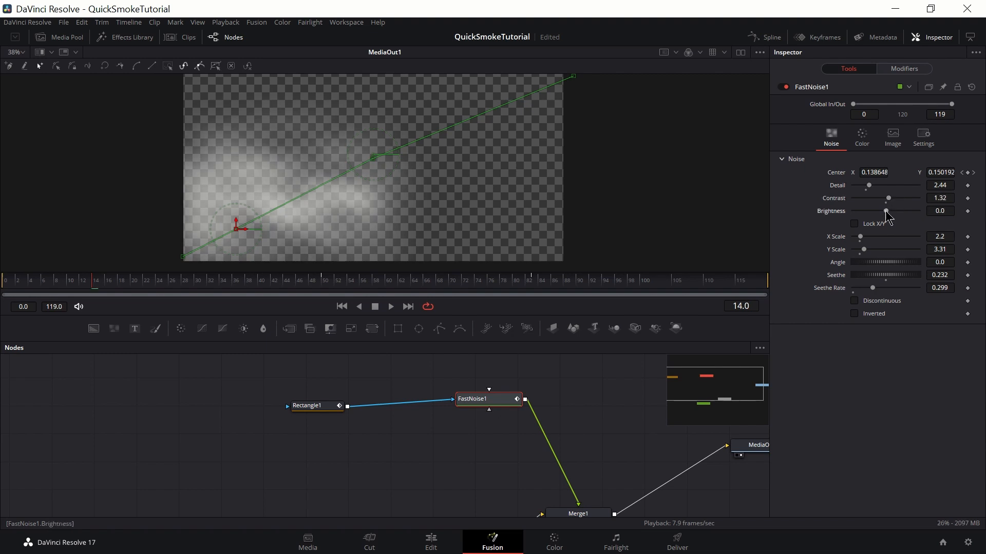
pyautogui.moveTo(885, 274); pyautogui.dragTo(884, 274)
# Switch to the Edit page, play the adjusted smoke clip from the start and return to the first frame.
pyautogui.click(443, 540)
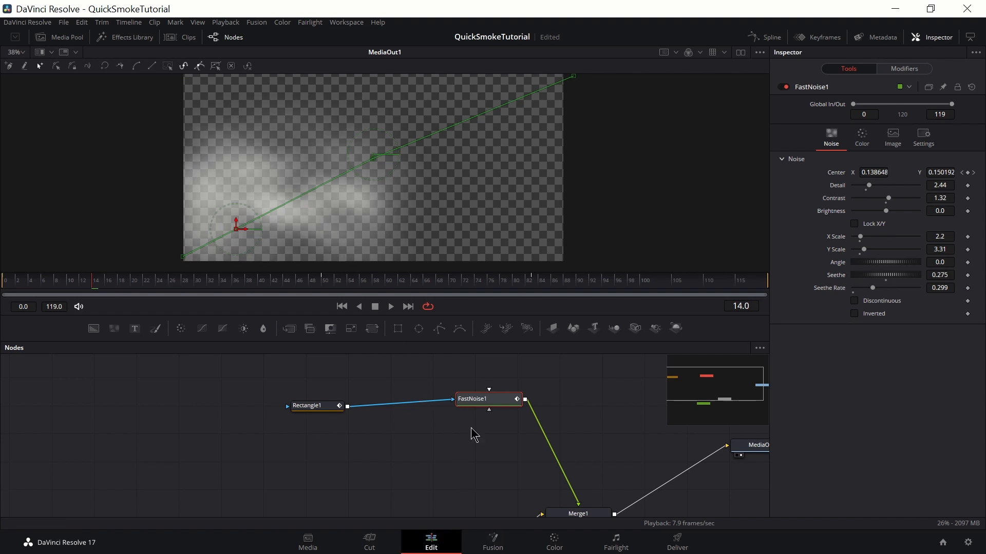
pyautogui.moveTo(524, 258); pyautogui.dragTo(267, 257)
pyautogui.moveTo(750, 348); pyautogui.dragTo(478, 322)
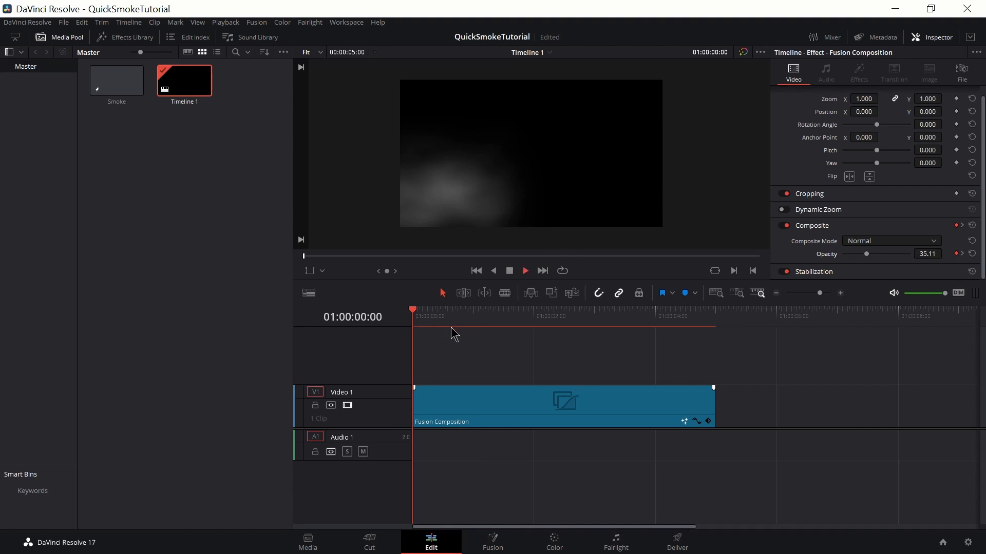
pyautogui.press('space')
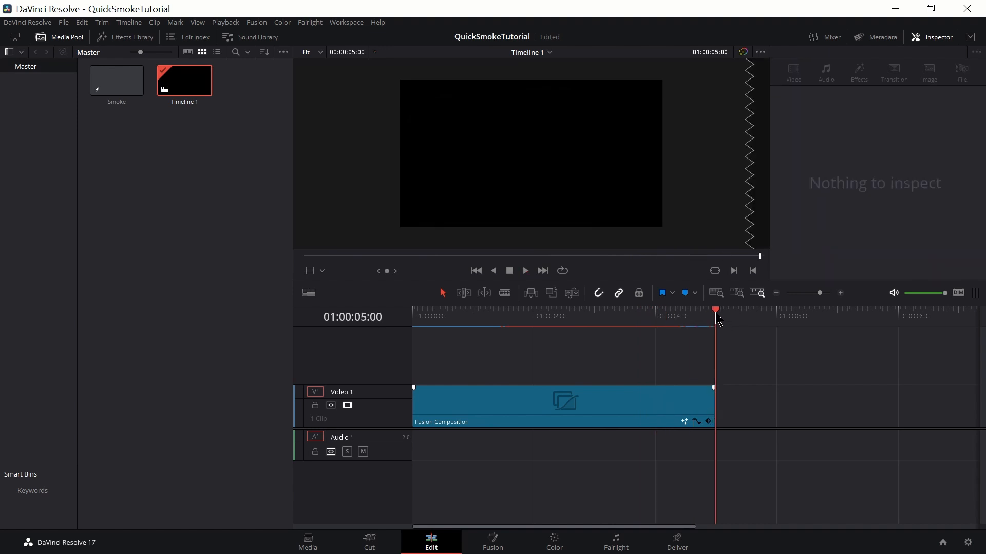
pyautogui.moveTo(715, 313); pyautogui.dragTo(355, 304)
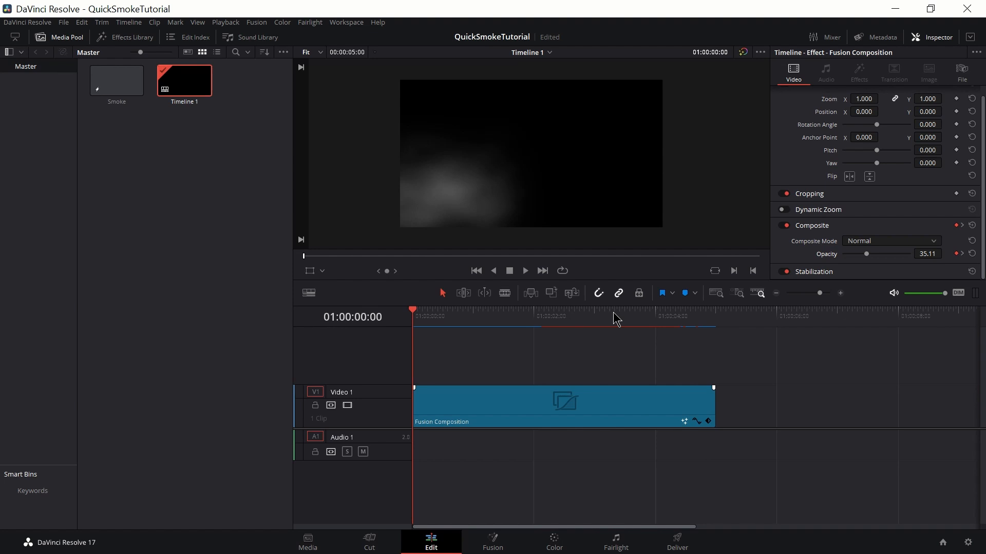
pyautogui.moveTo(415, 319); pyautogui.dragTo(399, 337)
# On the Fusion page, replace the Rectangle1 mask feeding FastNoise1 with an Ellipse mask, keeping its existing settings and keyframes.
pyautogui.click(494, 542)
pyautogui.moveTo(396, 431); pyautogui.dragTo(378, 499)
pyautogui.click(305, 450)
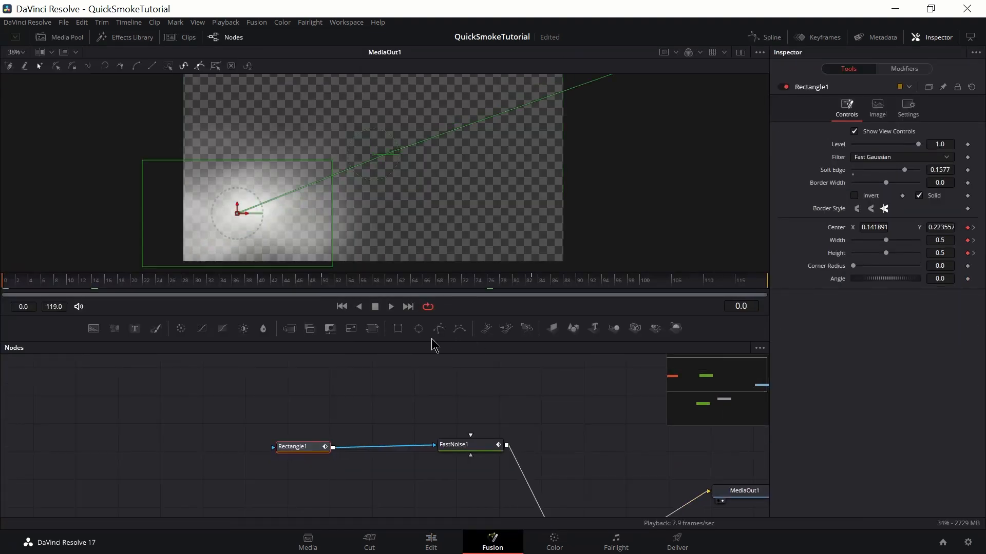
pyautogui.moveTo(418, 330); pyautogui.dragTo(307, 450)
pyautogui.click(571, 308)
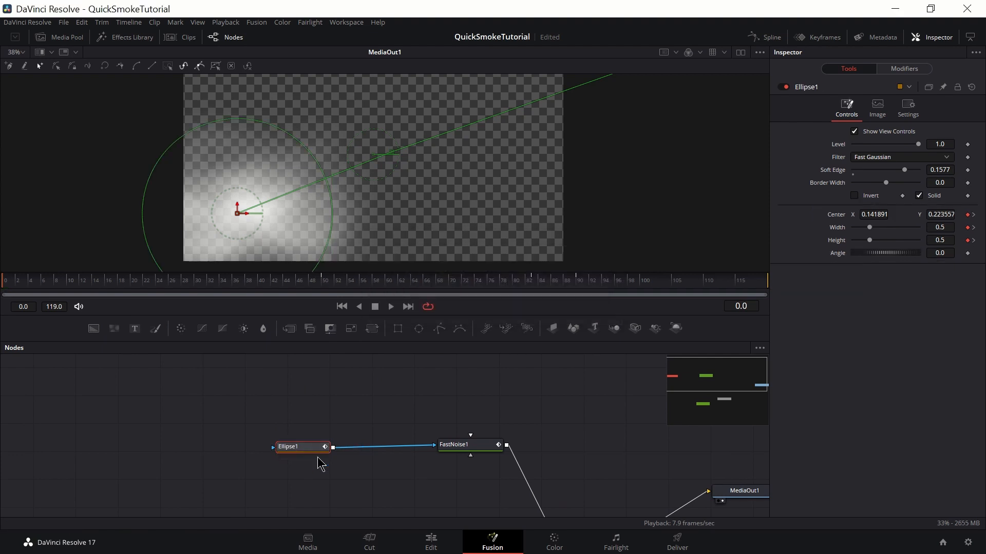
# Shrink the ellipse mask at frame 0 to a width and height of about 0.32.
pyautogui.moveTo(288, 284); pyautogui.dragTo(163, 279)
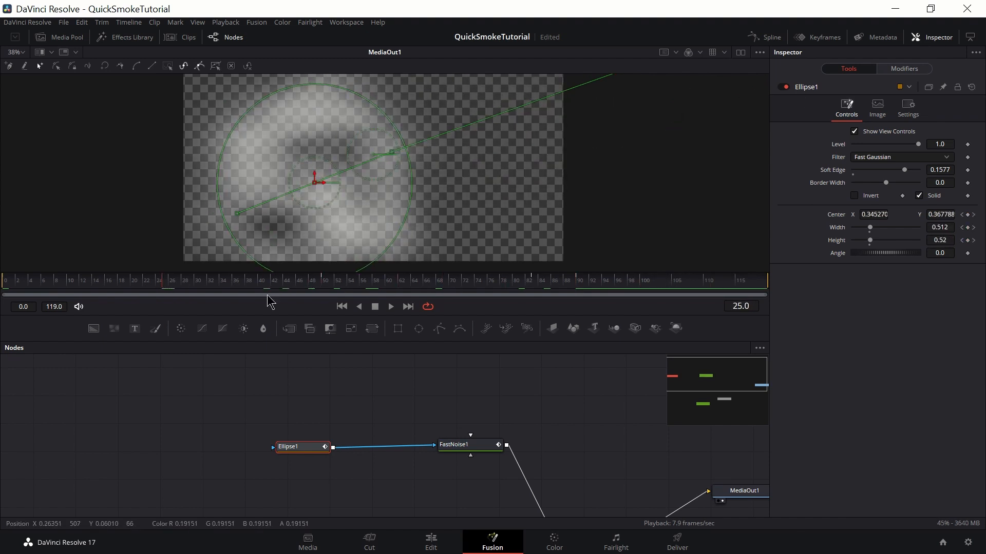
pyautogui.moveTo(196, 279); pyautogui.dragTo(4, 271)
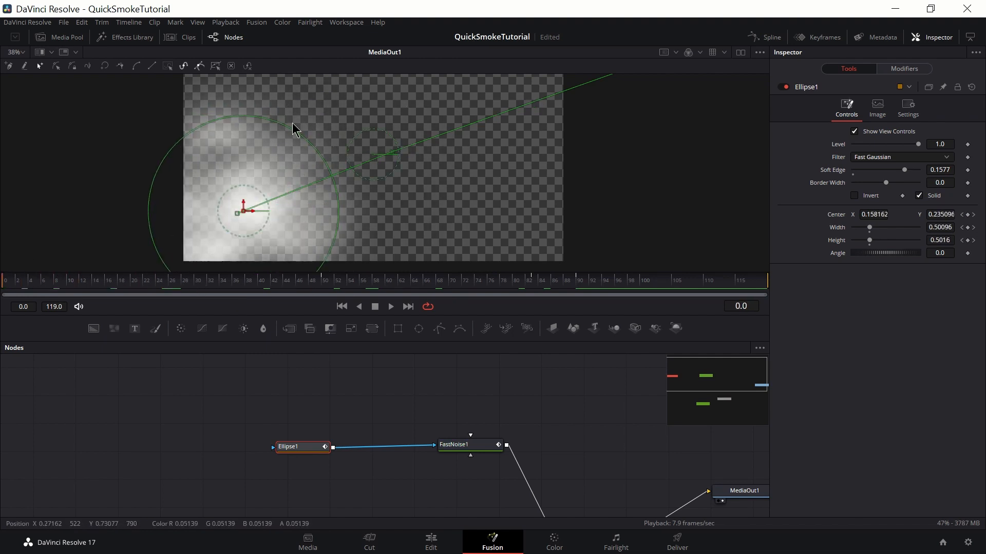
pyautogui.moveTo(281, 149); pyautogui.dragTo(268, 164)
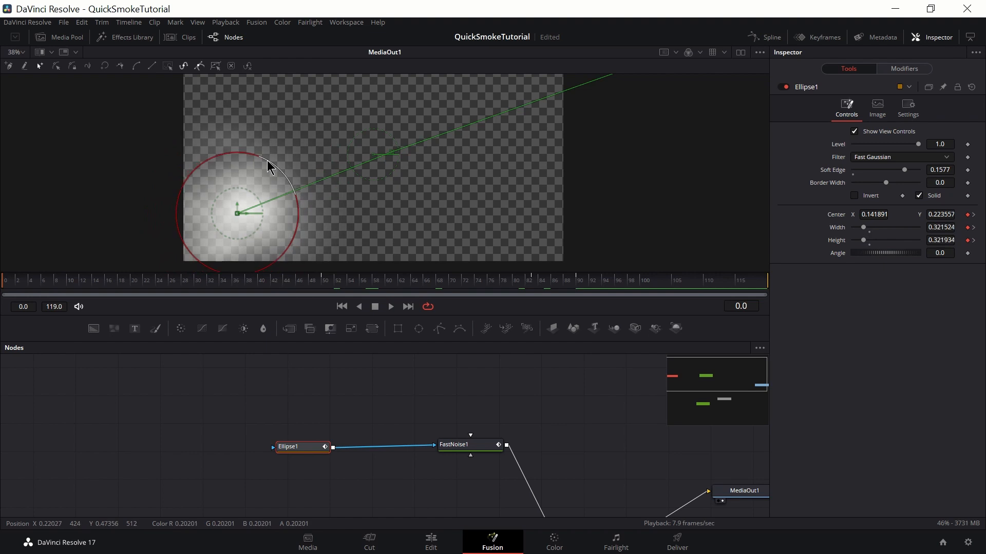
# Shrink the ellipse mask to about 0.281 by 0.289 at frame 50 and about 0.267 by 0.240 at frame 83.
pyautogui.moveTo(7, 281); pyautogui.dragTo(323, 282)
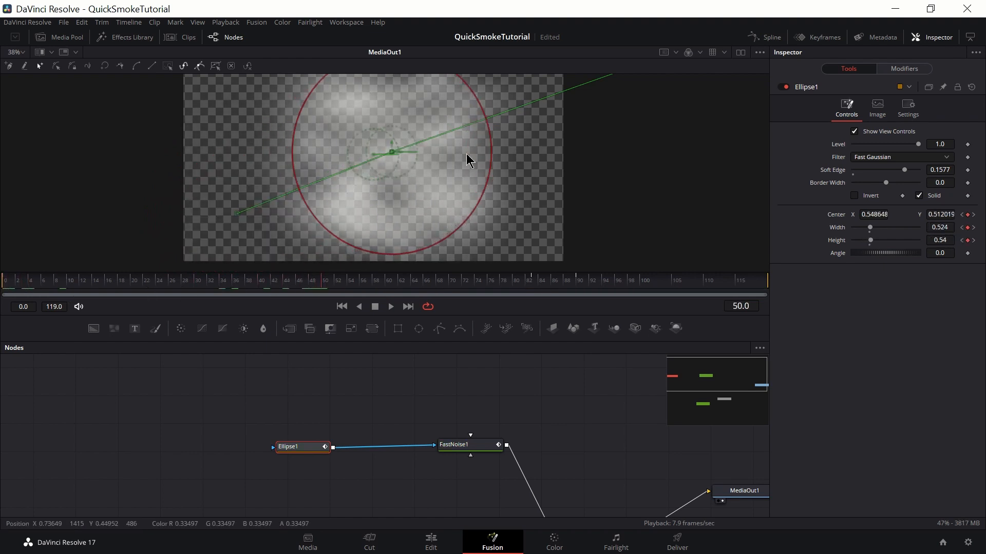
pyautogui.moveTo(478, 105); pyautogui.dragTo(438, 125)
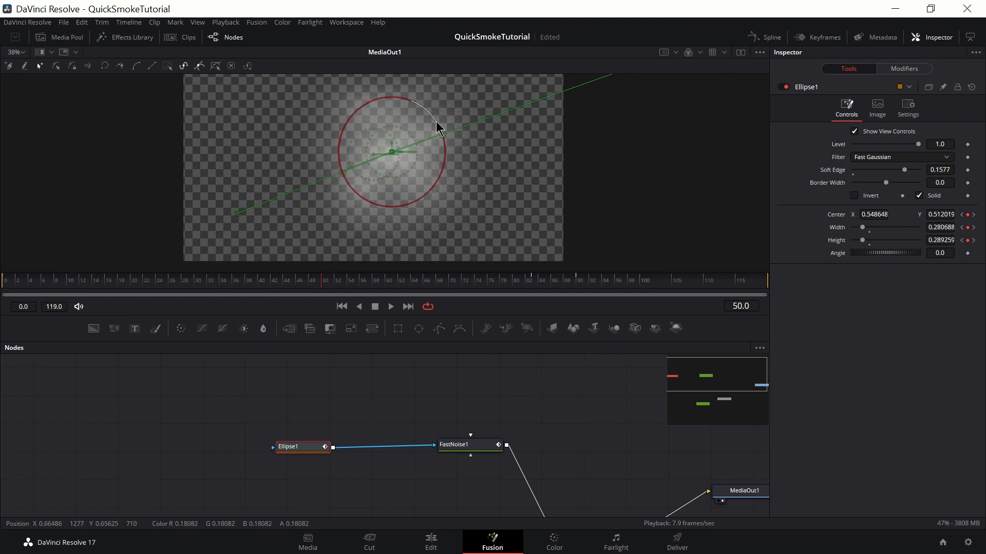
pyautogui.moveTo(405, 282); pyautogui.dragTo(534, 281)
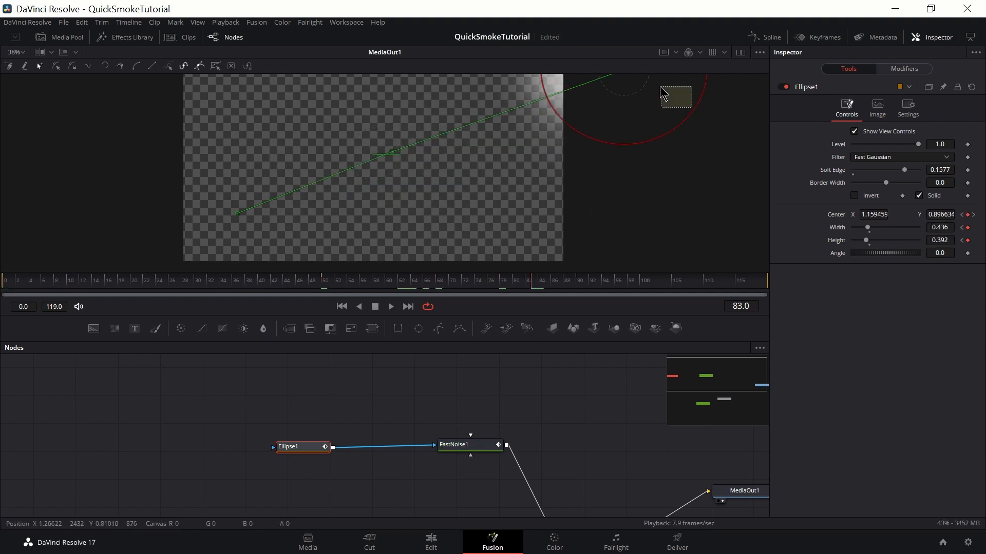
pyautogui.moveTo(685, 128); pyautogui.dragTo(662, 112)
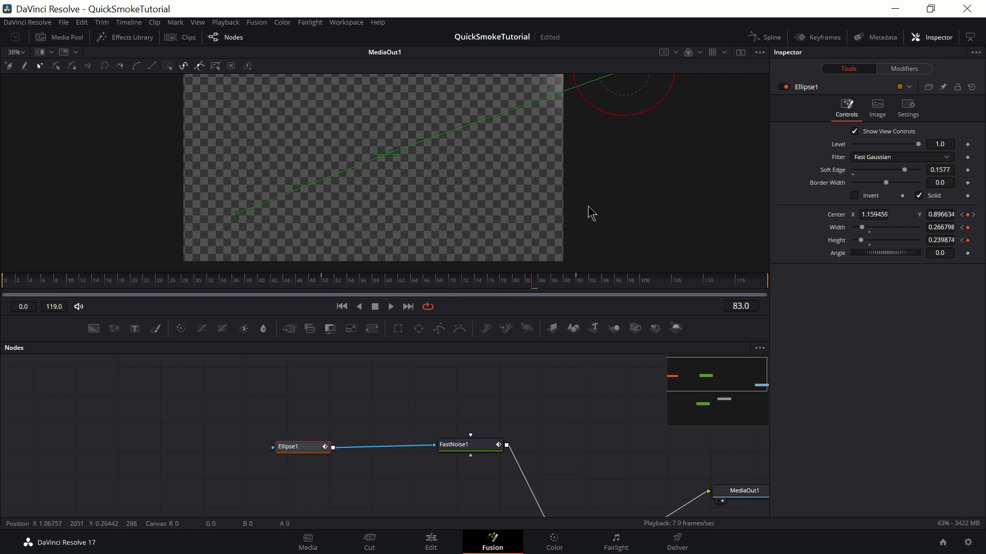
# Scrub the ellipse-masked smoke back to frame 0 and switch to the Edit page to view the clip.
pyautogui.click(564, 283)
pyautogui.moveTo(575, 283); pyautogui.dragTo(1, 284)
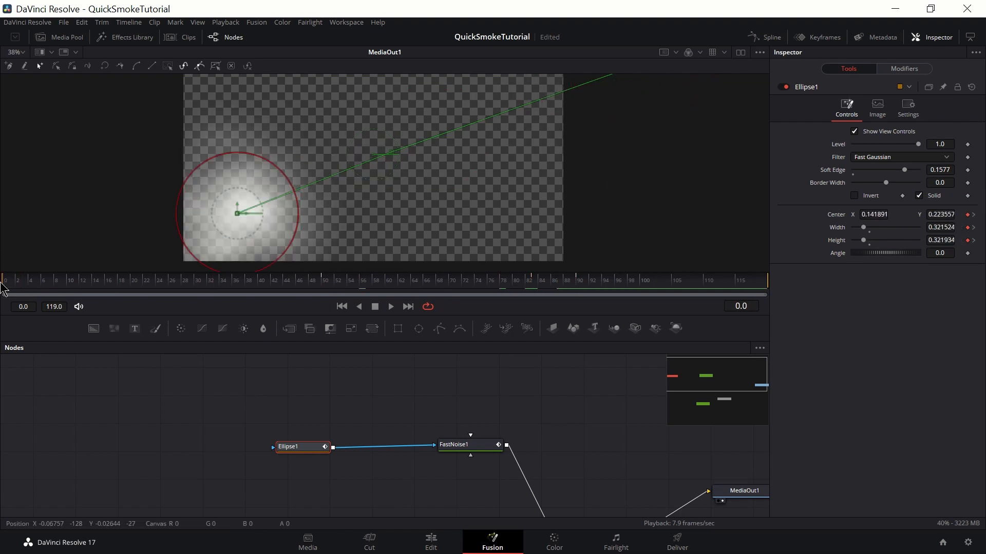
pyautogui.click(433, 540)
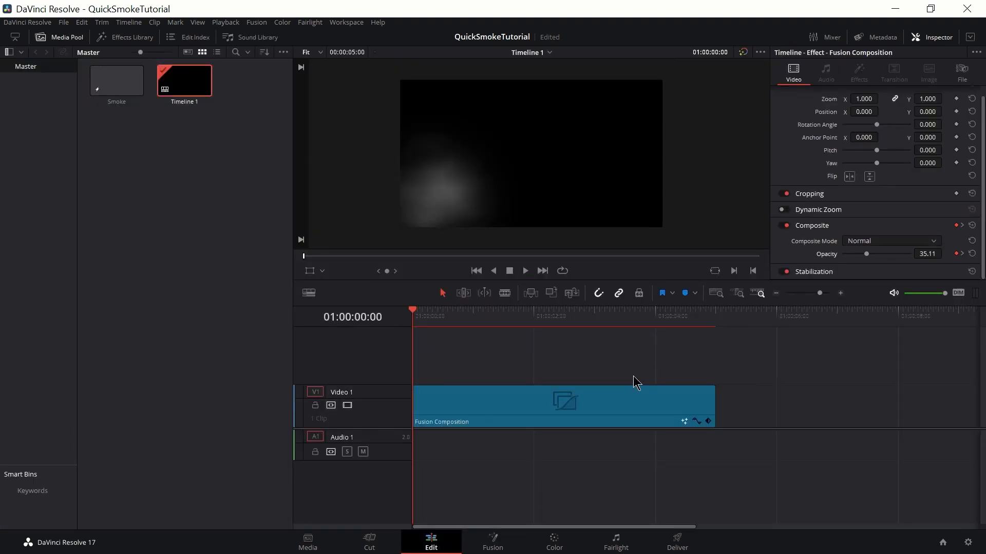